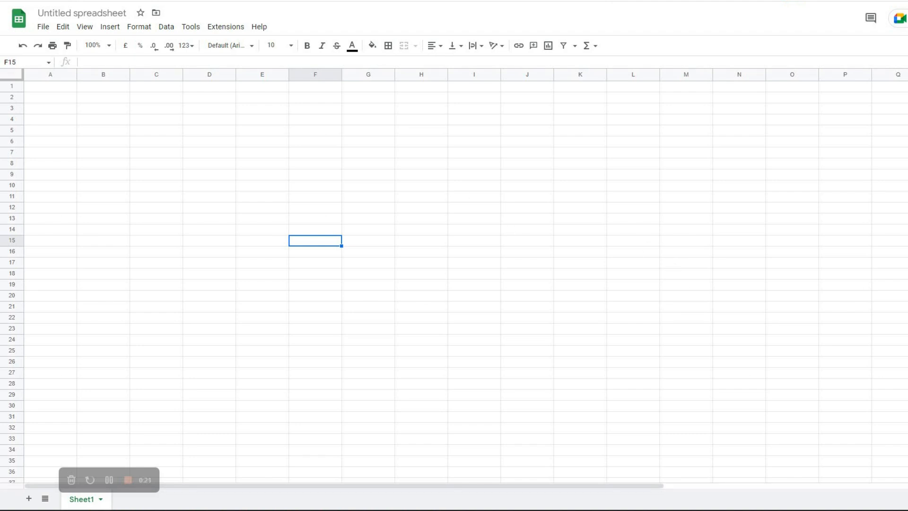
Step: Switch to ChatGPT and submit the prompt "Create 100 business quotes for startup owners"
key("ctrl+Tab")
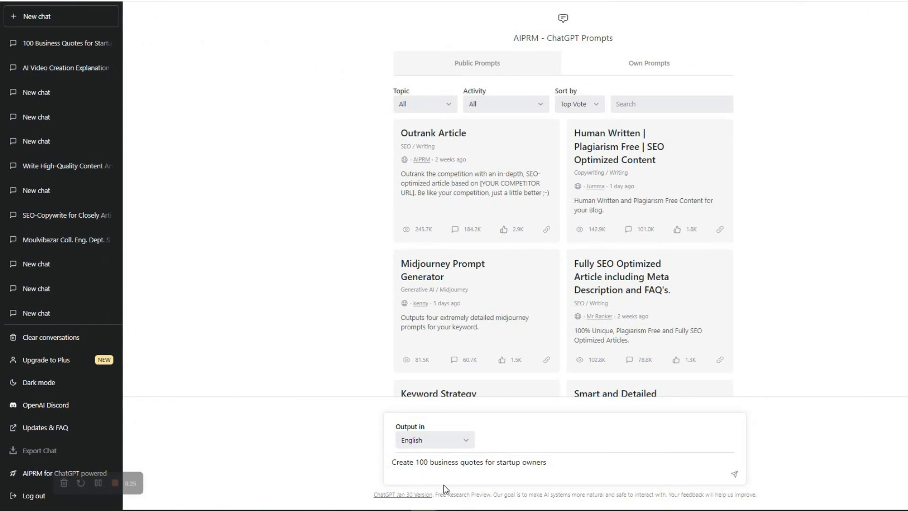
left_click(567, 464)
key("Return")
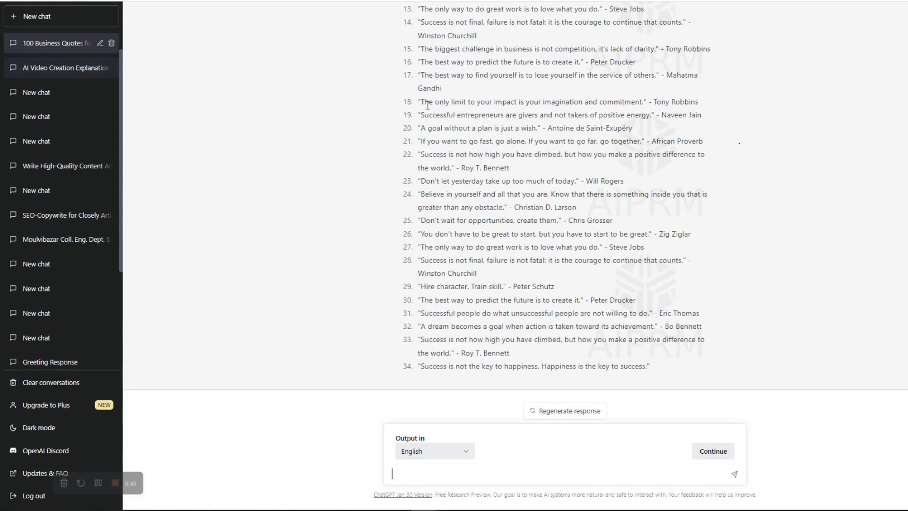
Step: Copy all the generated quotes from ChatGPT into the blank Google Sheets spreadsheet, starting at cell A1
scroll(577, 381, "up", 6)
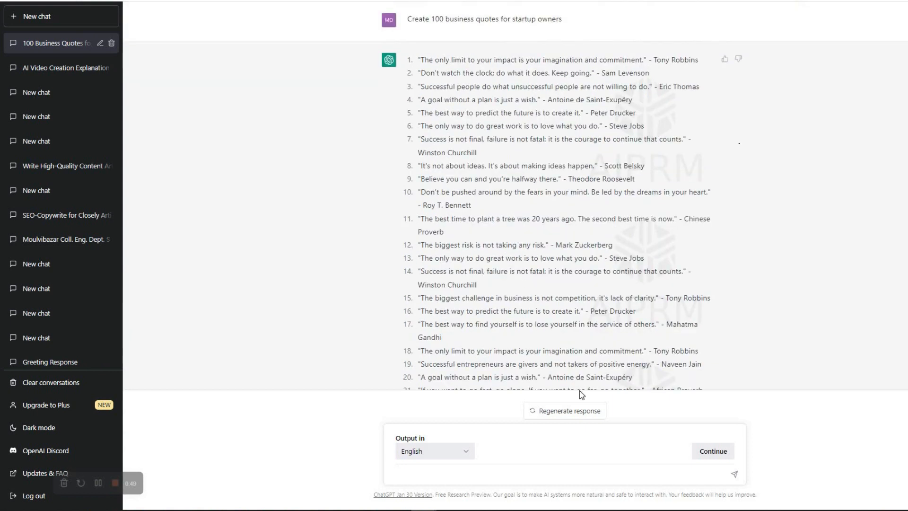
left_click_drag(597, 382, 651, 367)
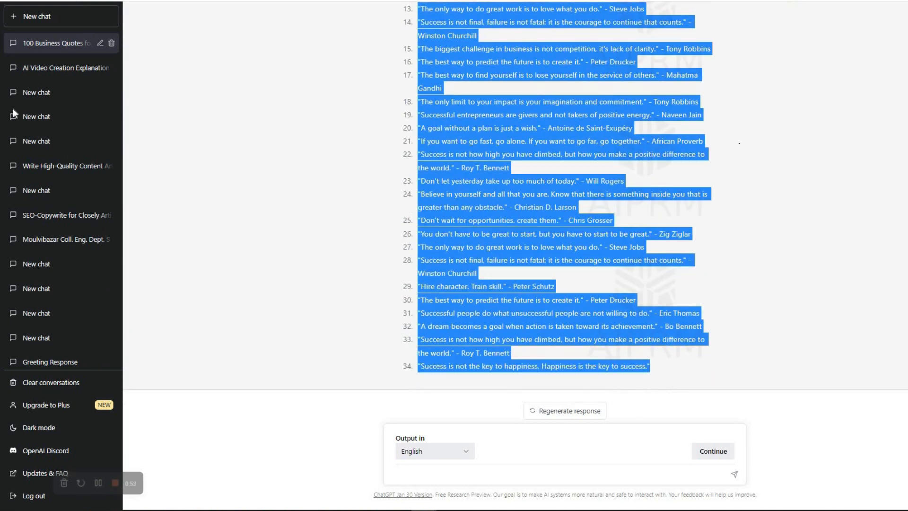
key("ctrl+Tab")
key("ctrl+Home")
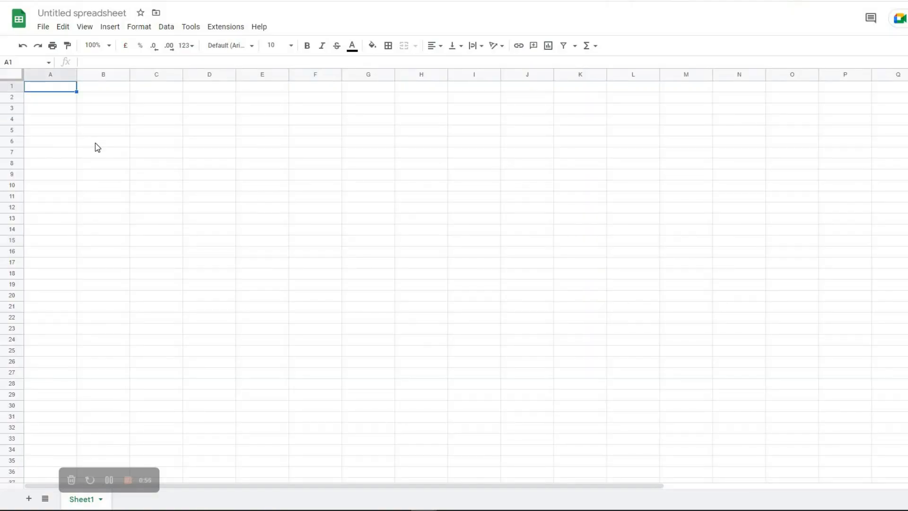
key("ctrl+v")
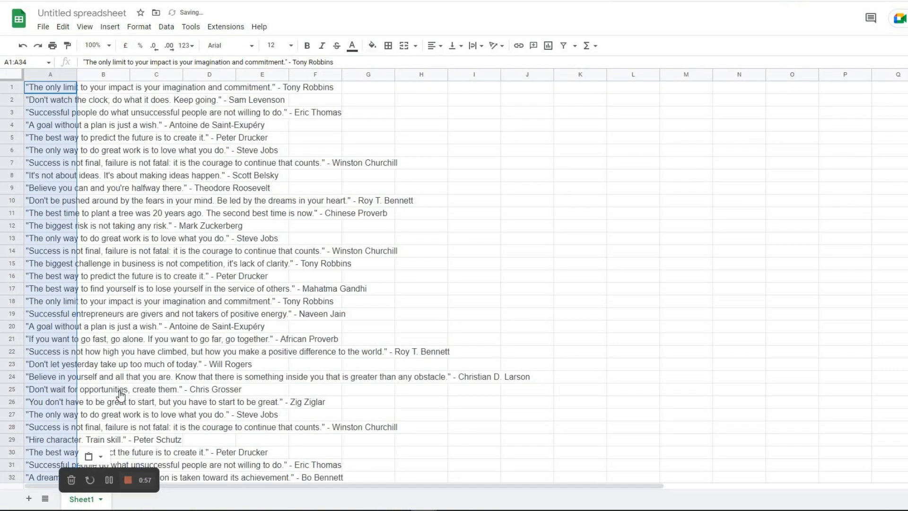
Step: Strip the source formatting from the pasted quotes and widen column A to fit most of the quote text
left_click(100, 457)
left_click(123, 335)
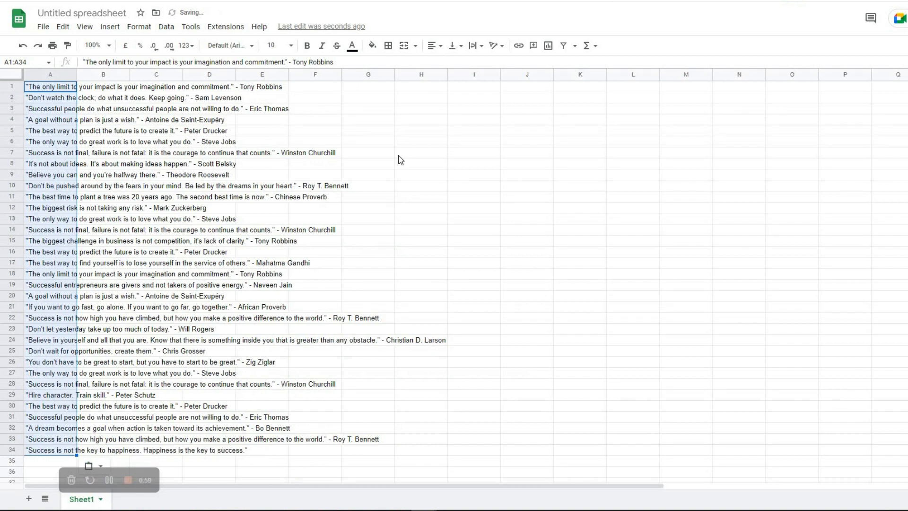
left_click_drag(77, 74, 333, 75)
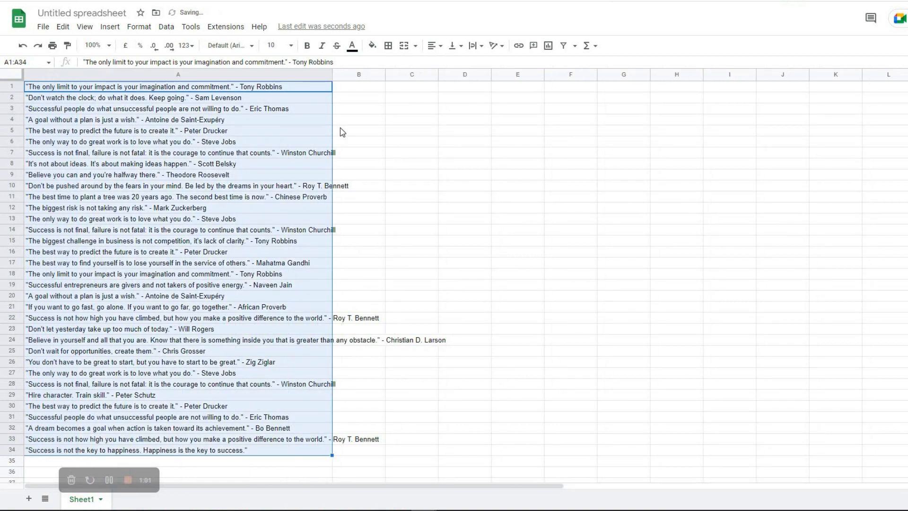
left_click(155, 118)
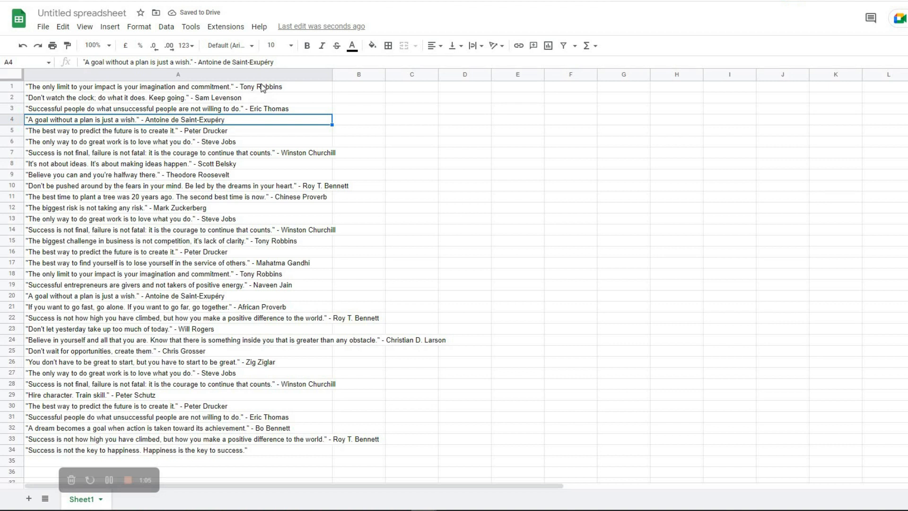
Step: Download the quotes sheet as a comma-separated values (.csv) file
left_click(57, 90)
left_click(42, 27)
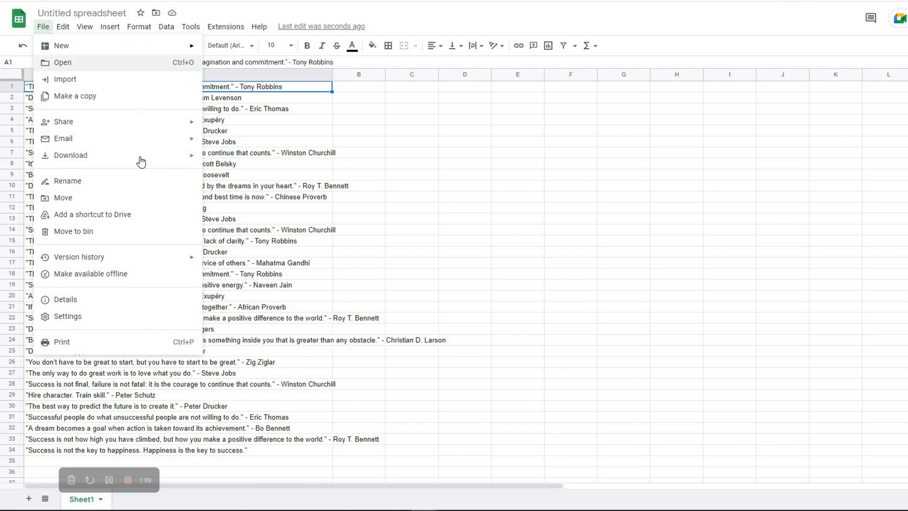
mouse_move(142, 156)
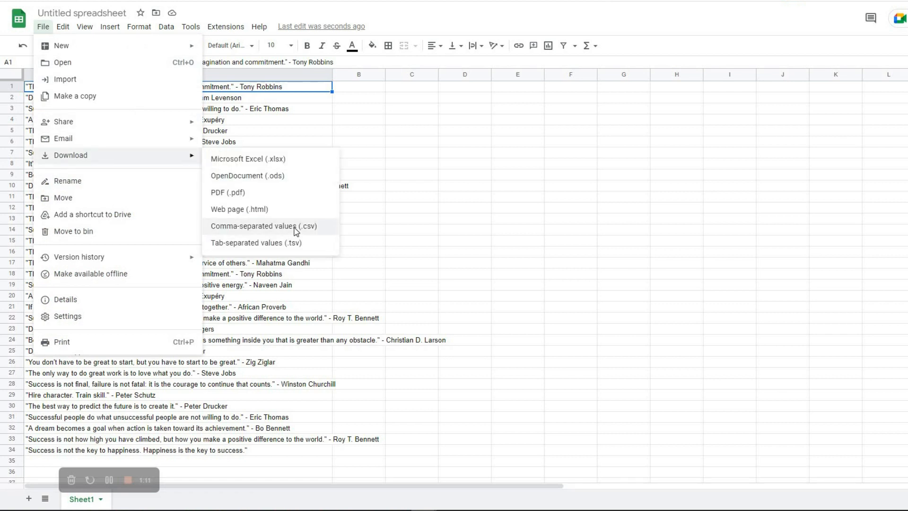
left_click(296, 226)
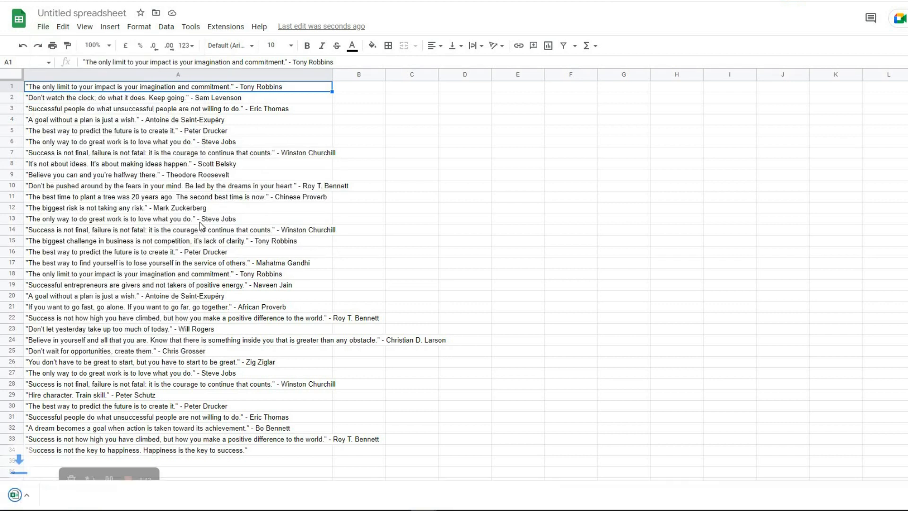
scroll(51, 363, "down", 3)
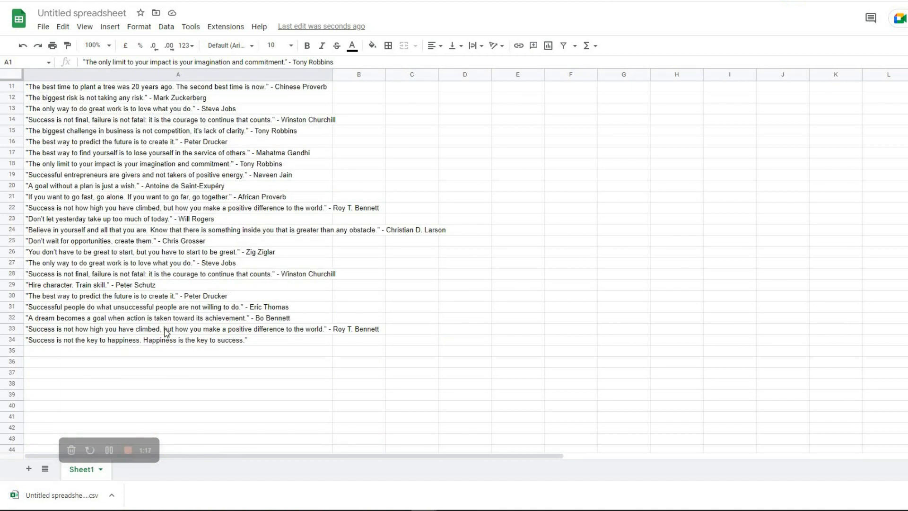
scroll(179, 307, "up", 3)
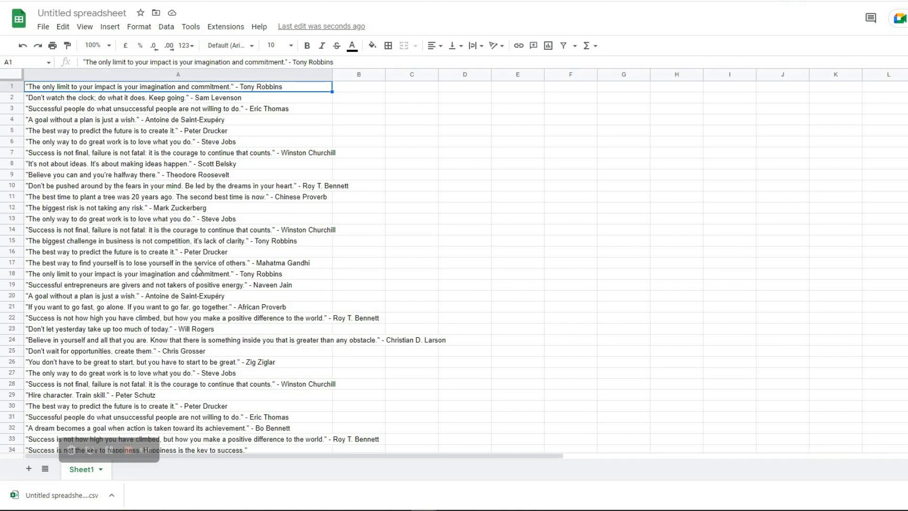
scroll(198, 271, "down", 4)
scroll(318, 282, "up", 3)
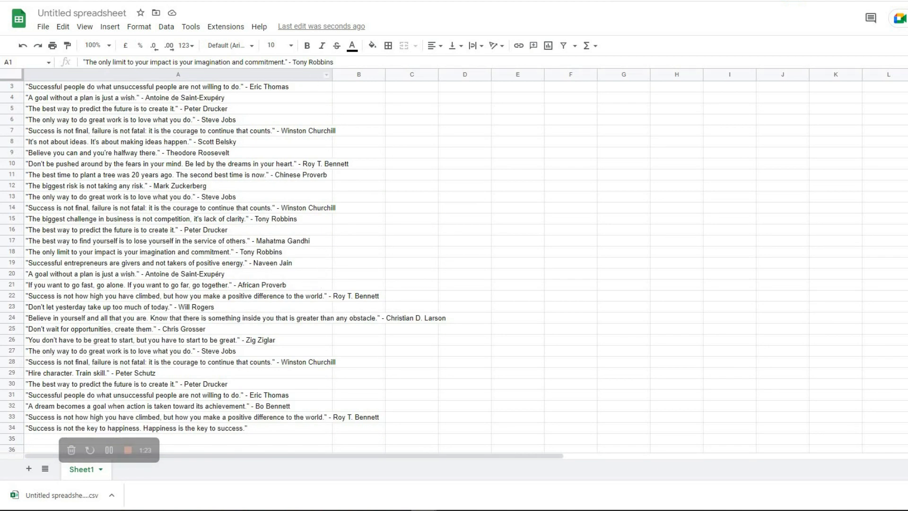
Step: Switch to Canva, search the templates for "your story" and create a blank Your Story design
key("ctrl+Tab")
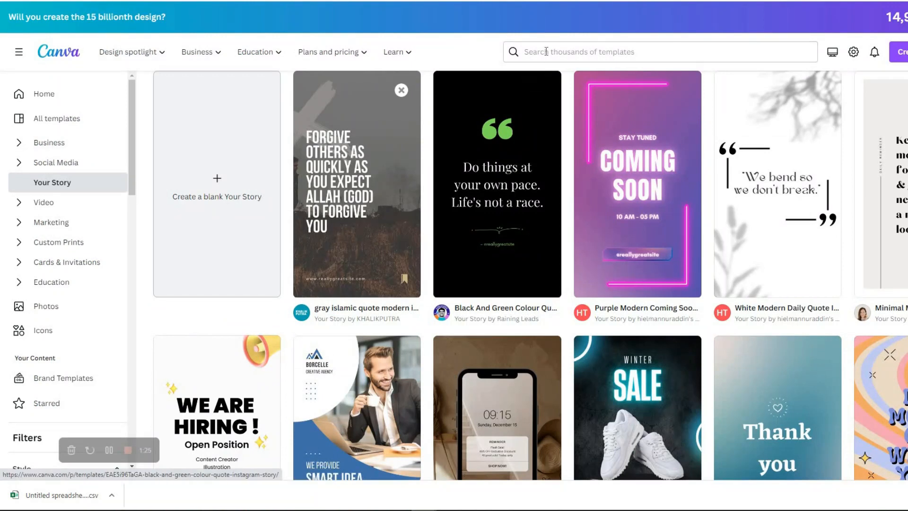
left_click(546, 51)
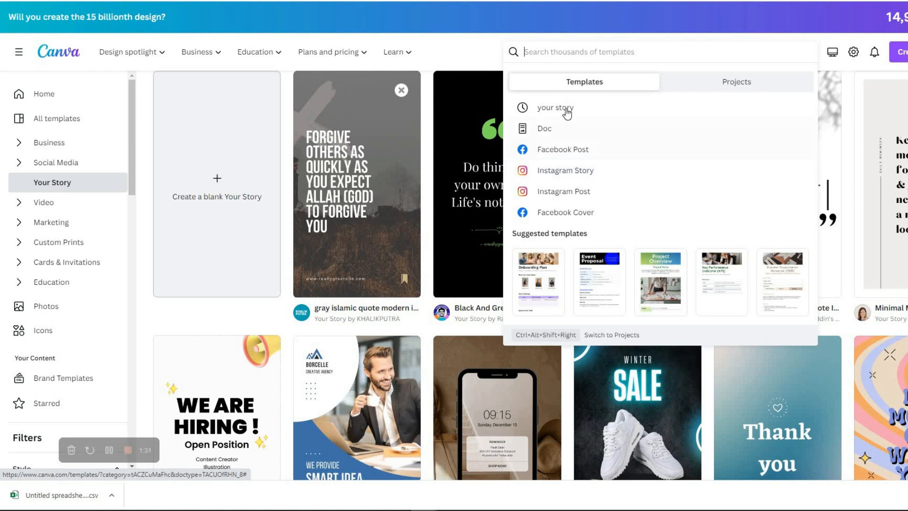
key("Return")
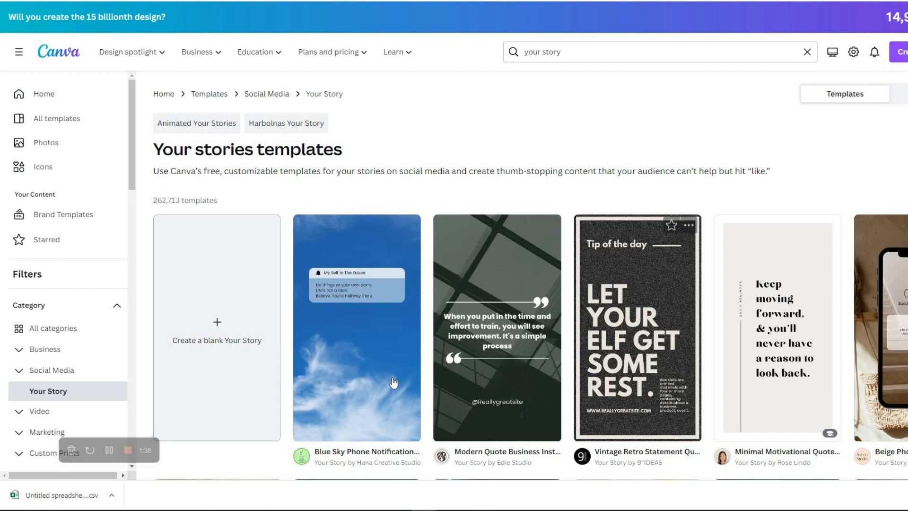
scroll(639, 207, "down", 3)
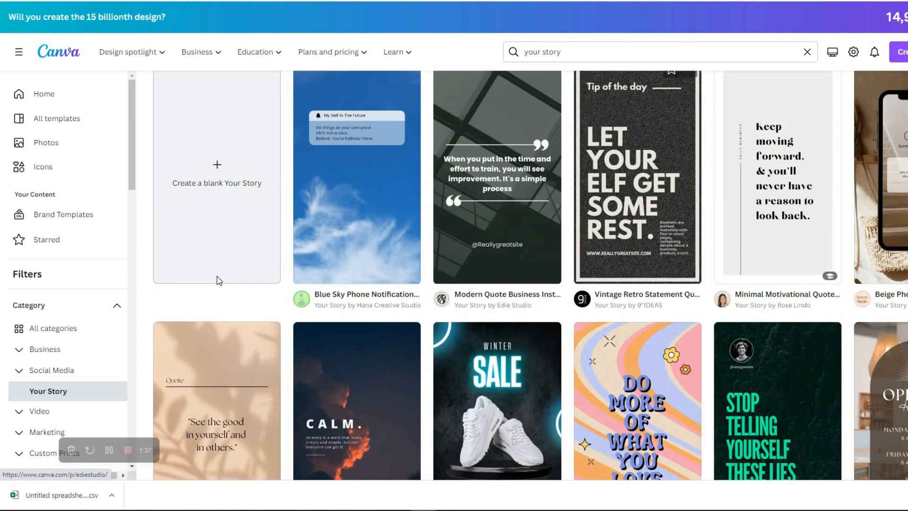
scroll(217, 284, "up", 2)
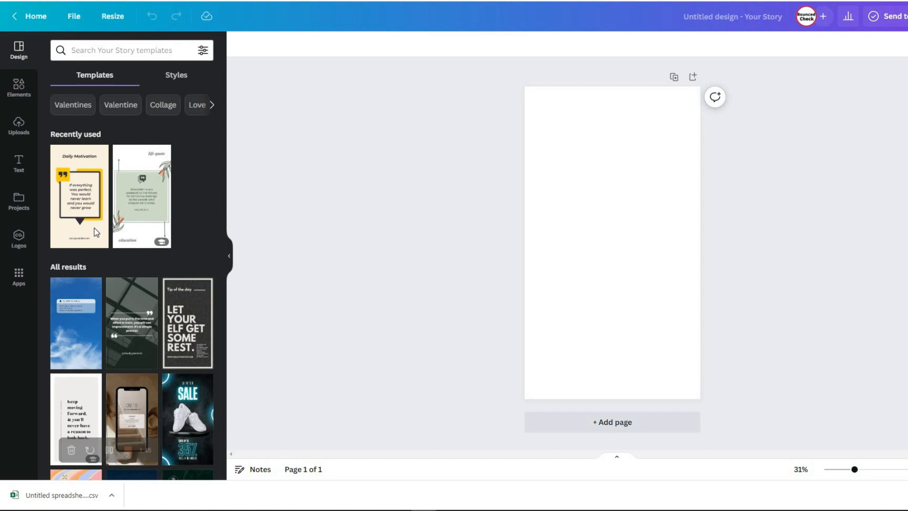
Step: Apply the recently used Daily Motivation quote template to the page and replace its website text with saasltddeals.com
left_click(78, 197)
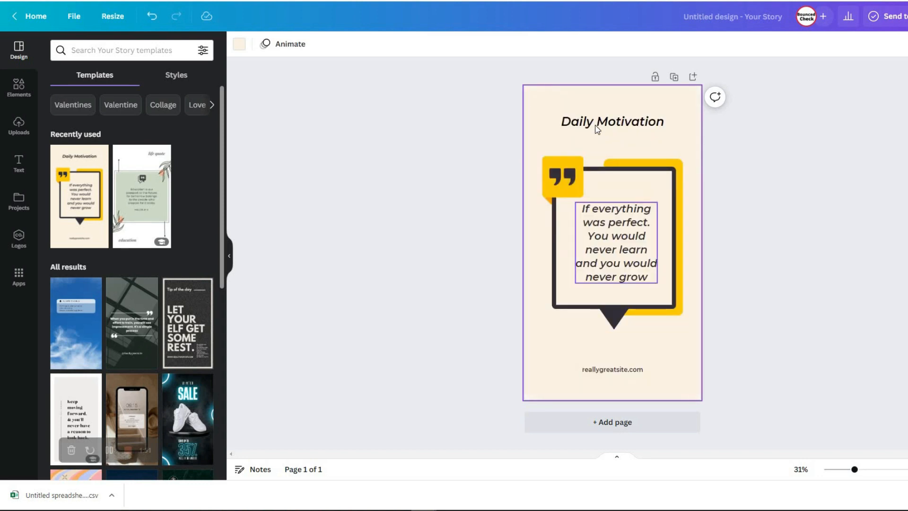
left_click(587, 124)
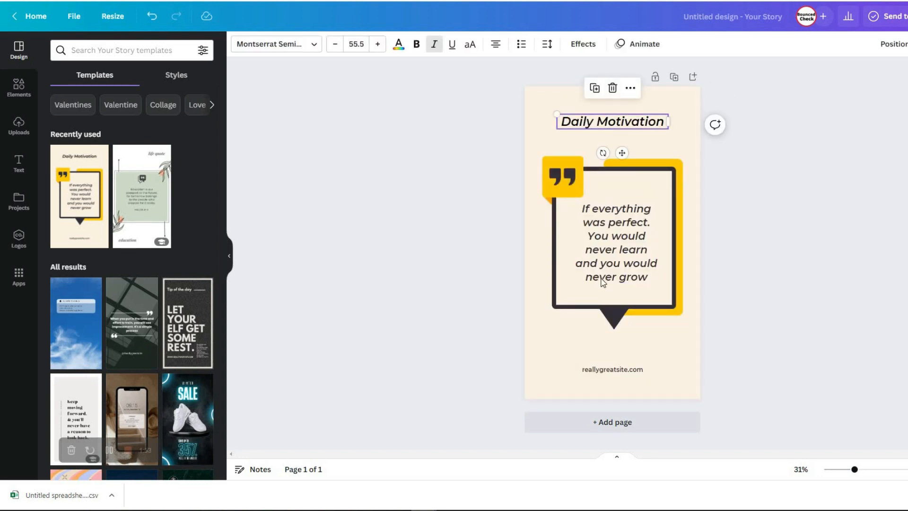
double_click(591, 370)
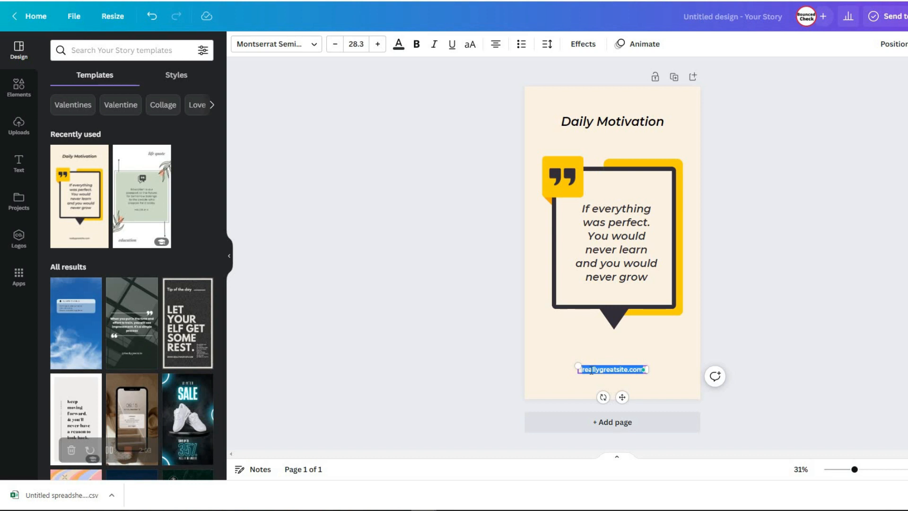
type("saasl")
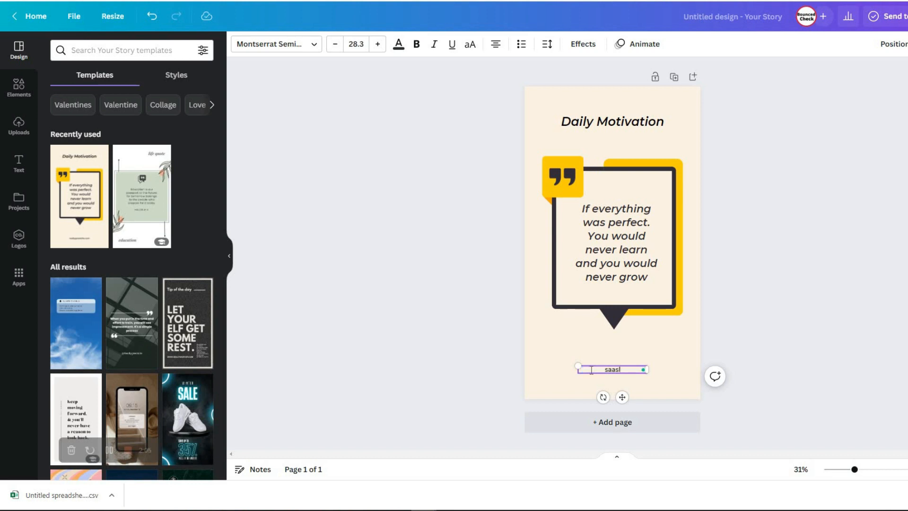
type("tddeals.com")
key("Escape")
left_click(614, 369)
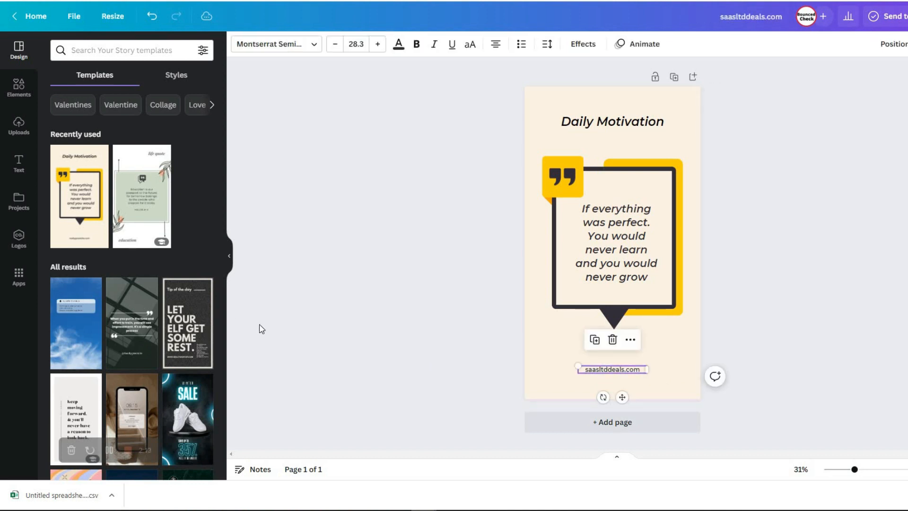
Step: Start Bulk create for the design and upload the CSV file "Untitled spreadsheet - Sheet1 (1)" as its data
left_click(603, 258)
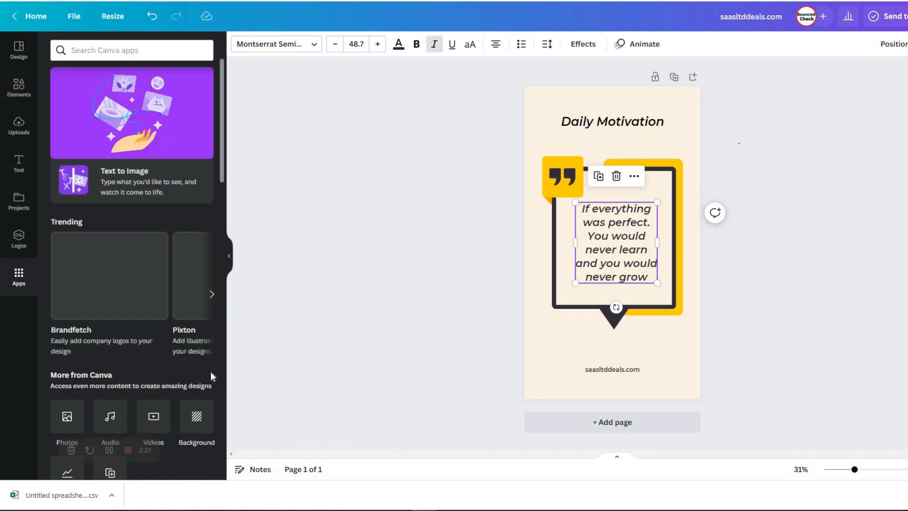
scroll(116, 329, "down", 3)
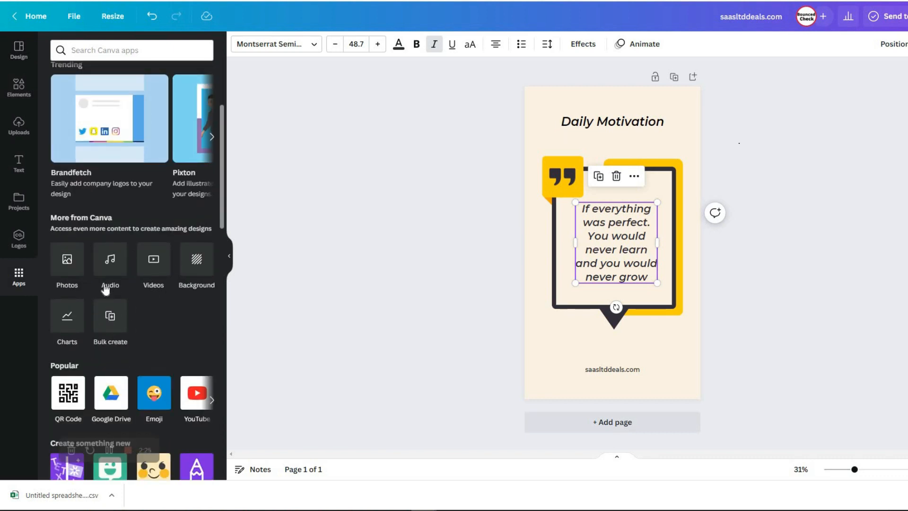
left_click(114, 312)
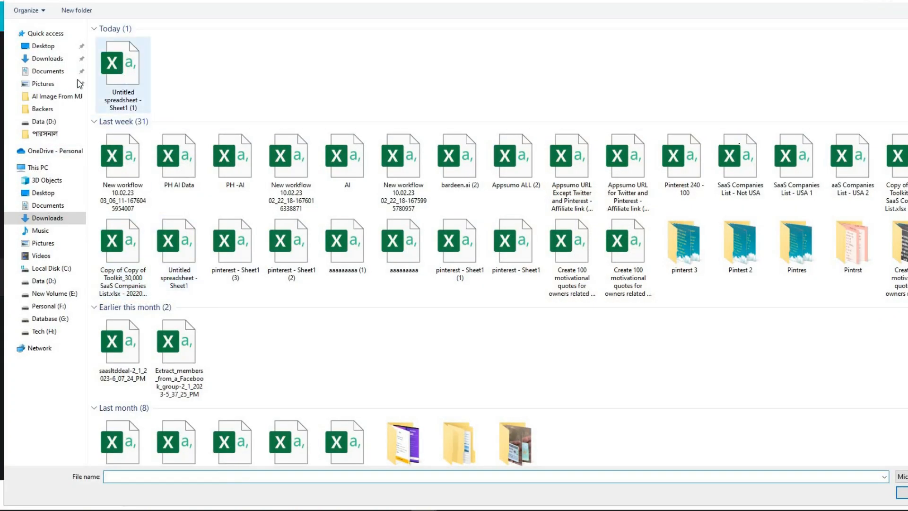
left_click(135, 80)
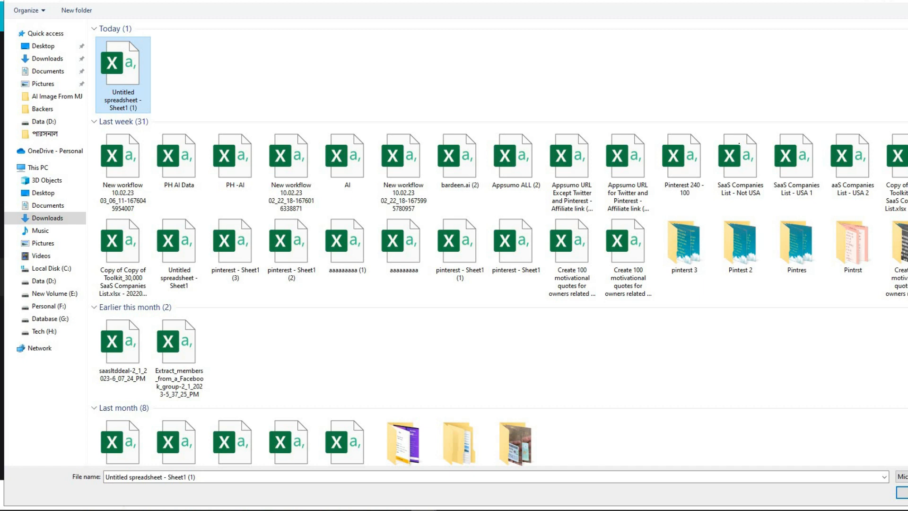
key("Return")
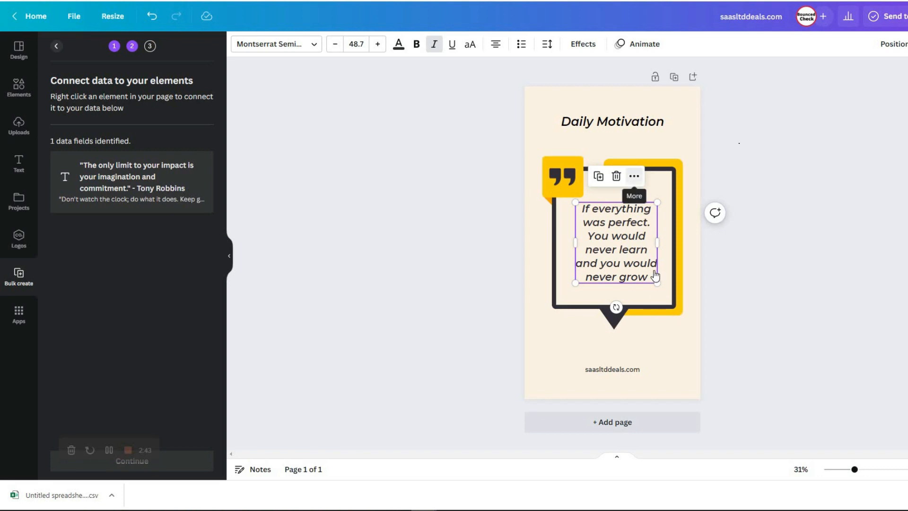
Step: Connect the template's central quote text to the imported quote data field and move the text up inside the frame
left_click(634, 179)
left_click(667, 263)
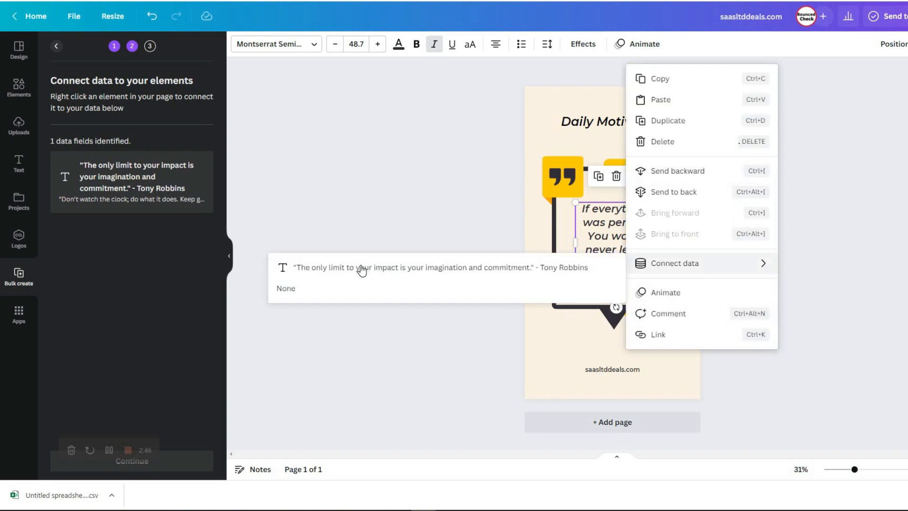
left_click(439, 268)
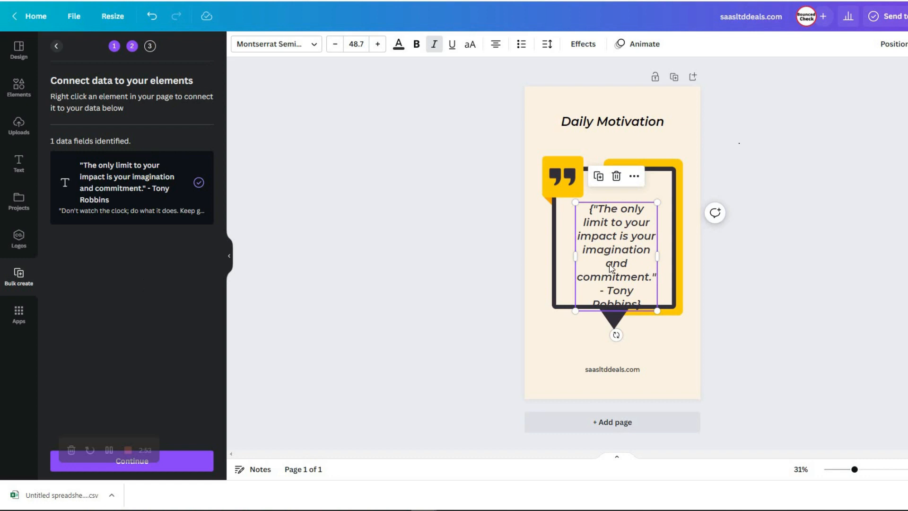
left_click_drag(612, 253, 591, 214)
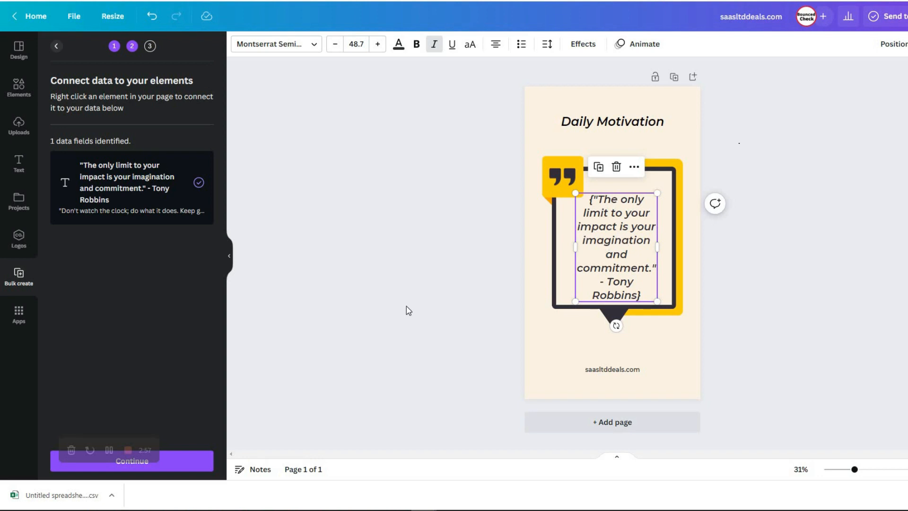
Step: Continue with the connected data field and generate 33 pages from all the selected quotes
left_click(182, 464)
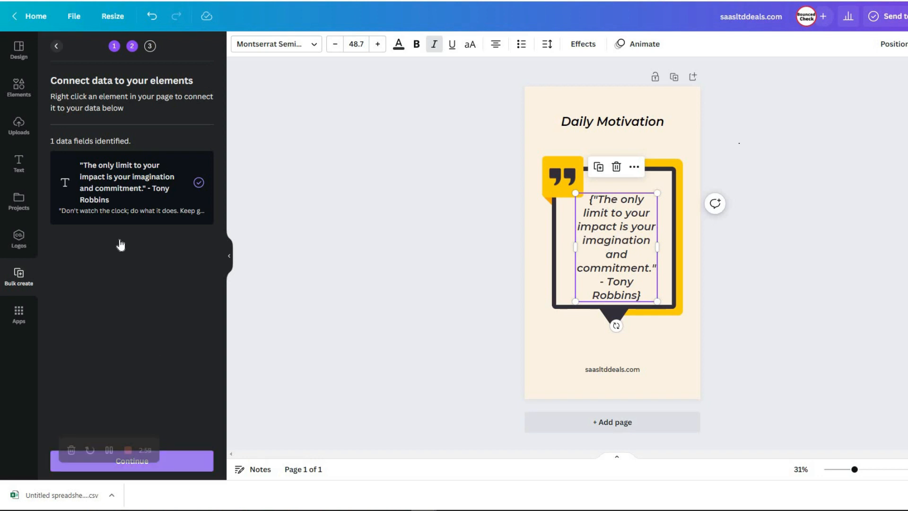
scroll(135, 288, "down", 8)
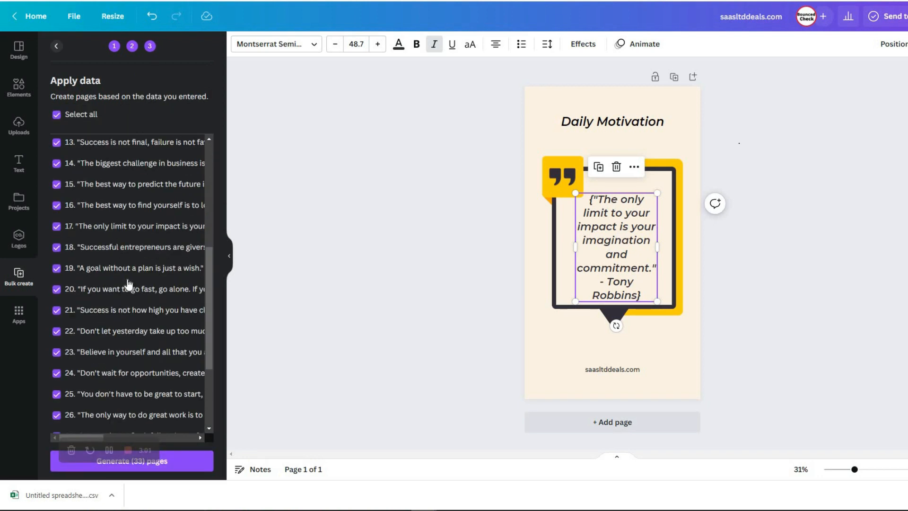
scroll(134, 288, "up", 8)
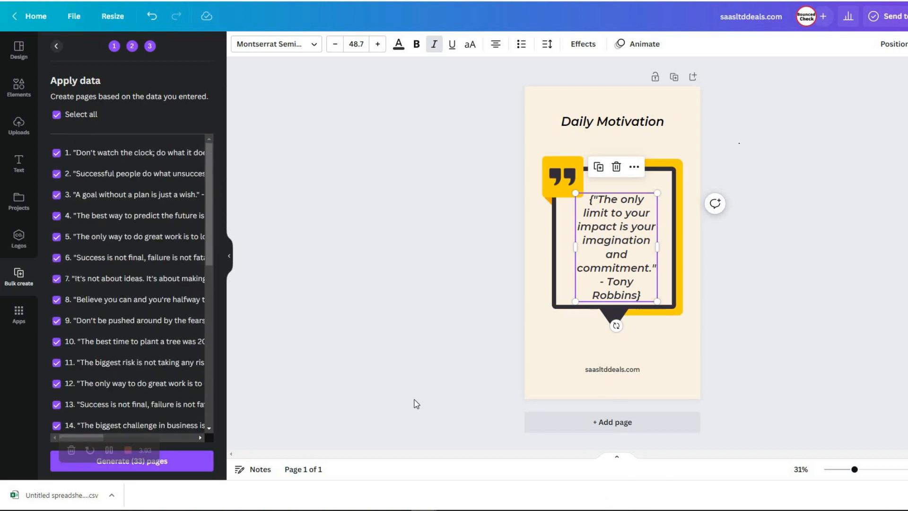
left_click(128, 471)
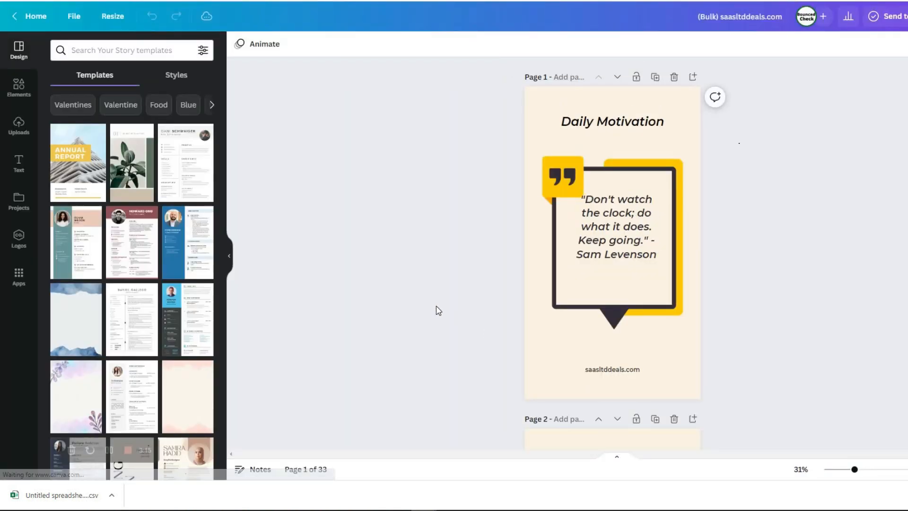
Step: Review the generated quote pages and download all 33 pages as PNG images
scroll(615, 298, "down", 10)
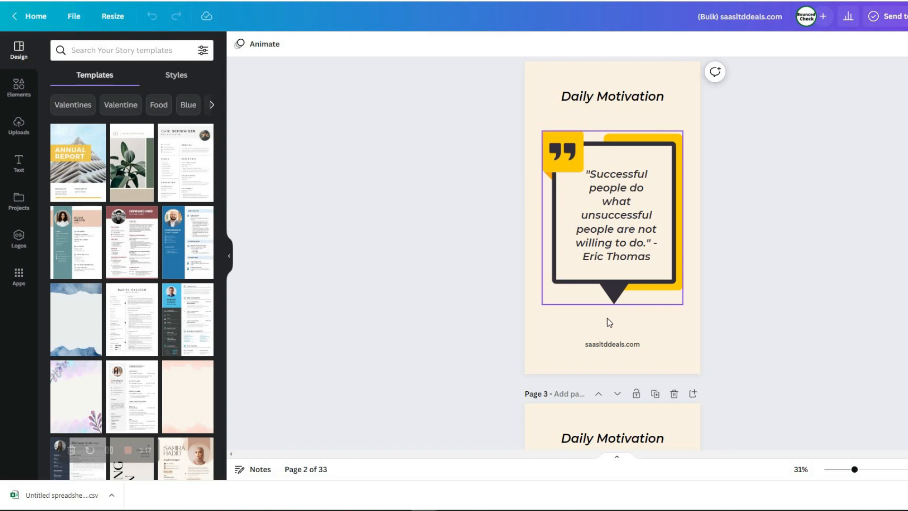
scroll(617, 301, "down", 8)
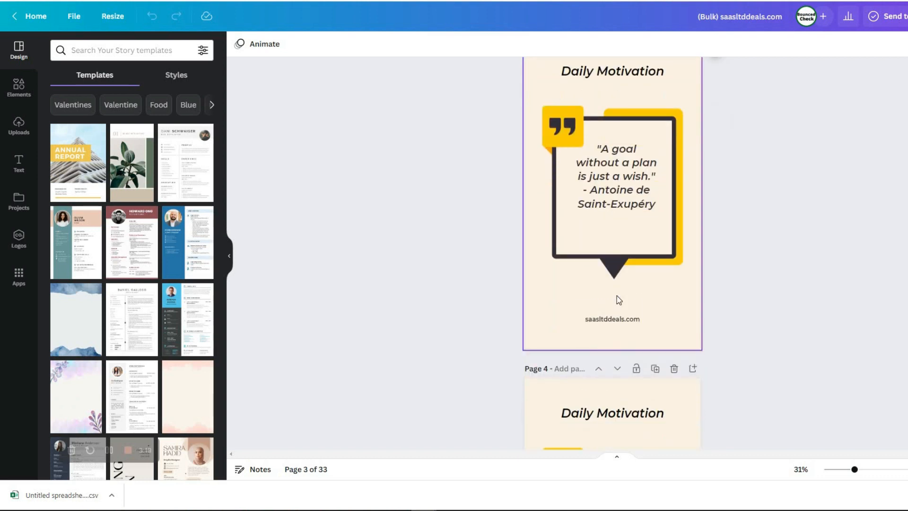
scroll(619, 299, "down", 12)
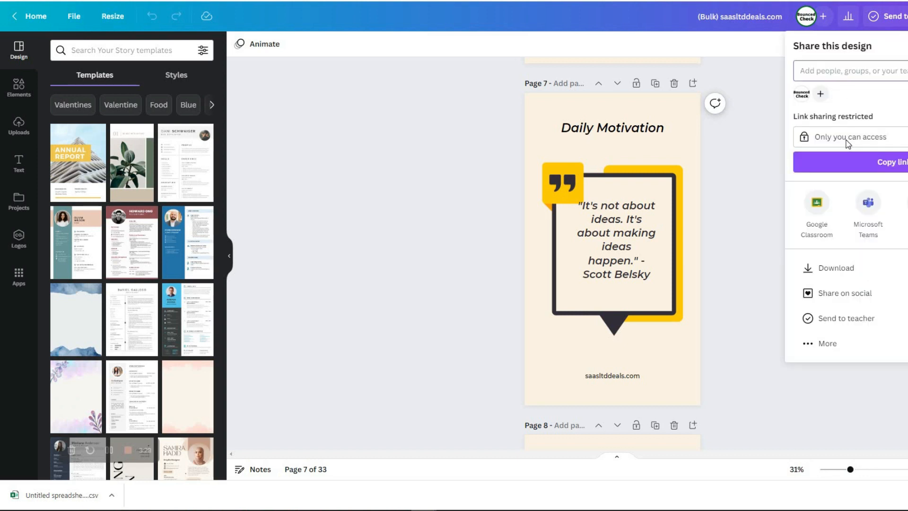
left_click(865, 267)
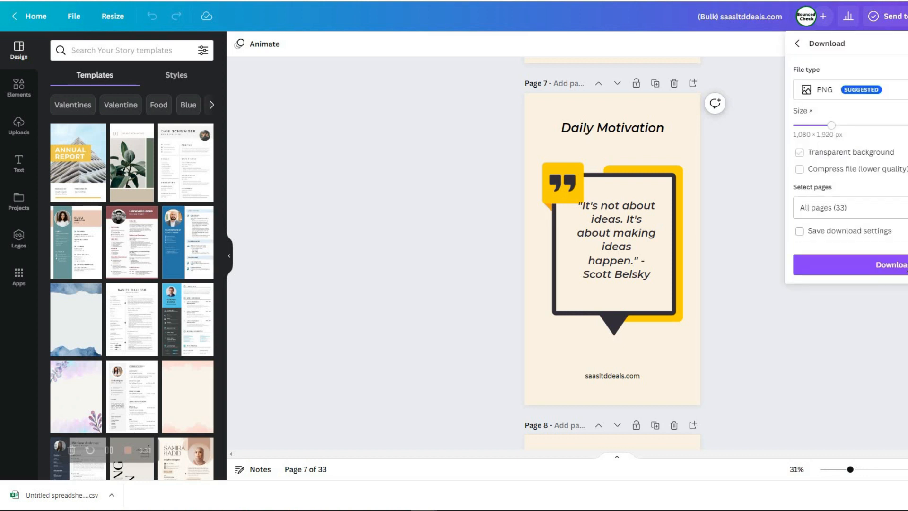
left_click(907, 270)
Step: Switch to Nuelink and set the new collection's posting days to Monday, Tuesday, Wednesday and Friday
key("ctrl+Tab")
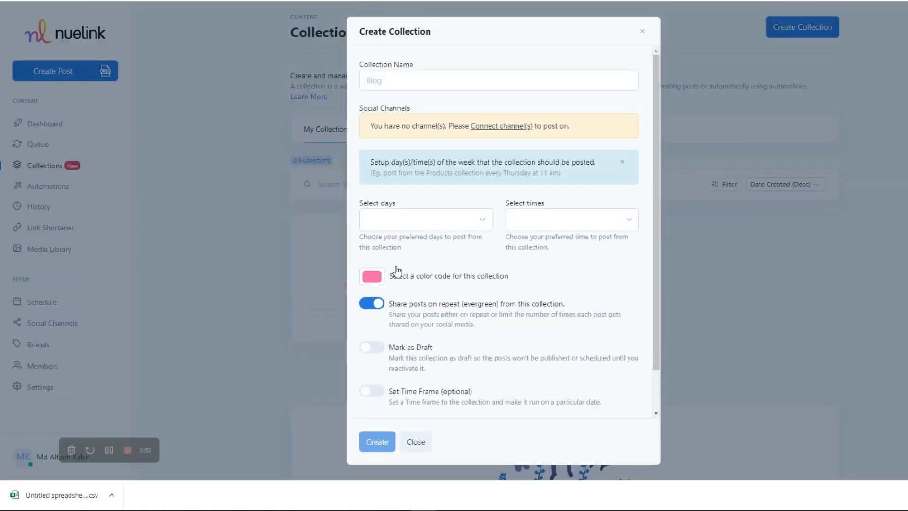
left_click(421, 220)
left_click(380, 243)
left_click(384, 262)
left_click(380, 278)
left_click(380, 254)
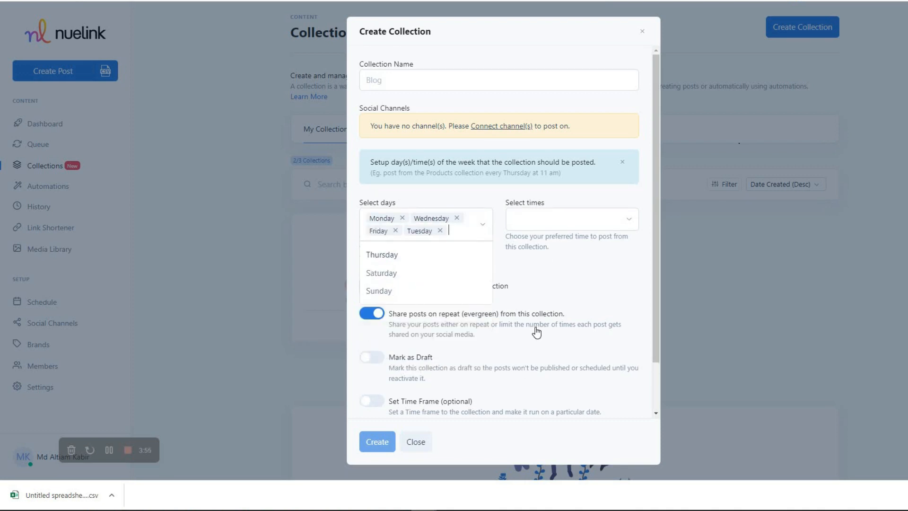
Step: Set the new collection's posting times to 12:30 AM, 3:00 AM and 4:30 AM
left_click(567, 219)
left_click(545, 263)
left_click(535, 334)
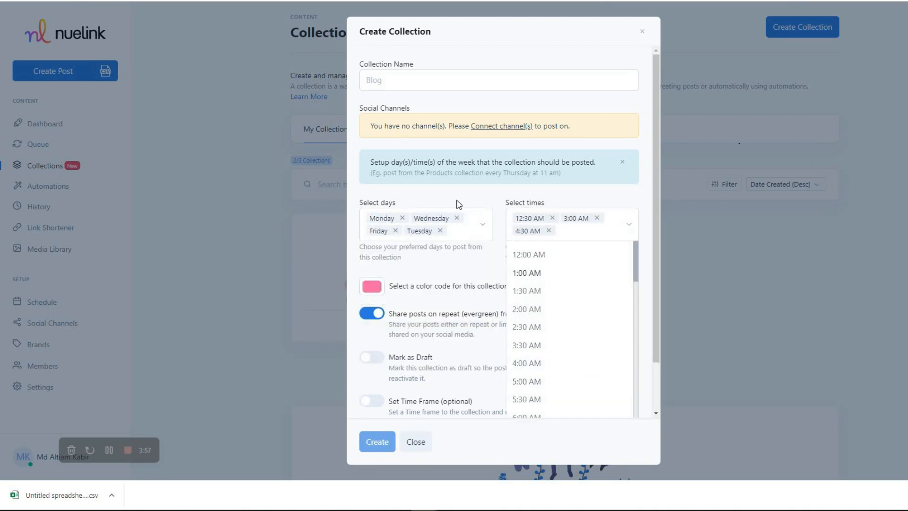
left_click(476, 248)
scroll(365, 327, "down", 2)
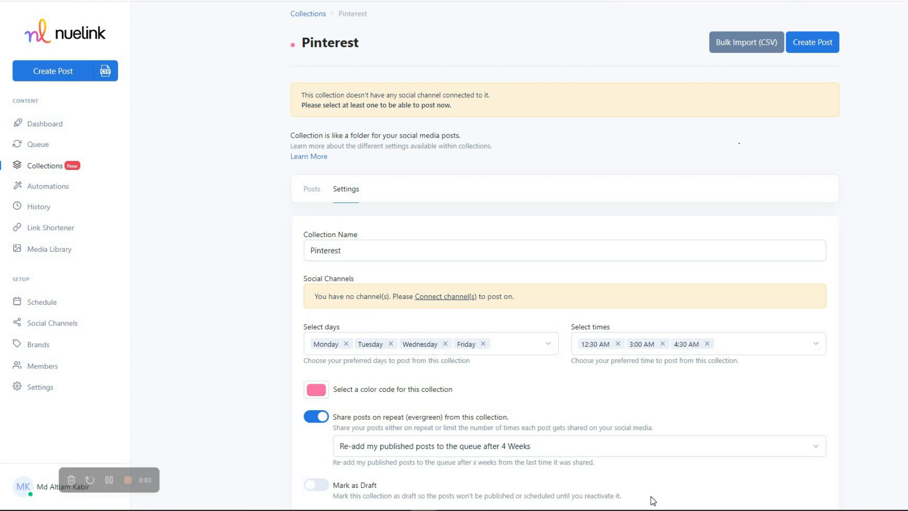
Step: Open the bulk CSV import for the Pinterest collection, and switch to the Pinterest 240 spreadsheet in Google Sheets
left_click(746, 43)
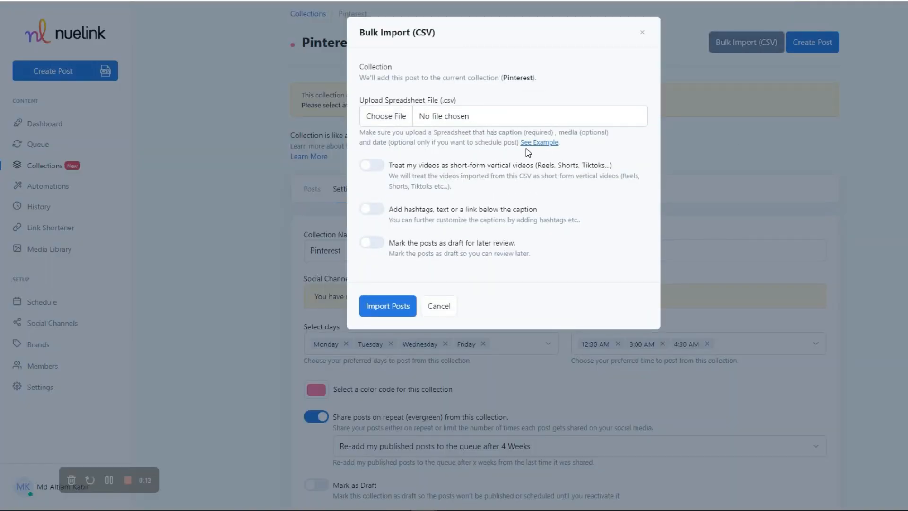
mouse_move(543, 147)
key("ctrl+Tab")
Step: Examine the quotes in column A and the image linked in cell B1, returning to the spreadsheet
left_click_drag(200, 73, 302, 76)
left_click(195, 104)
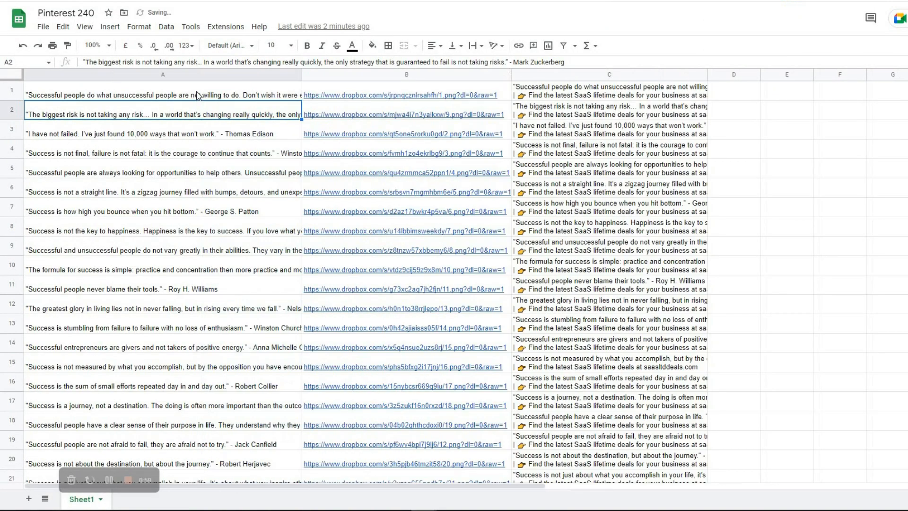
left_click(197, 95)
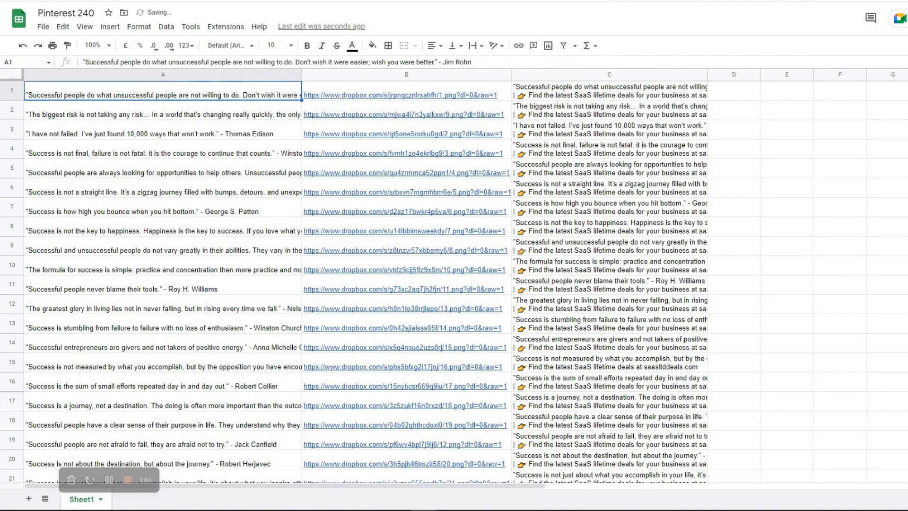
key("Right")
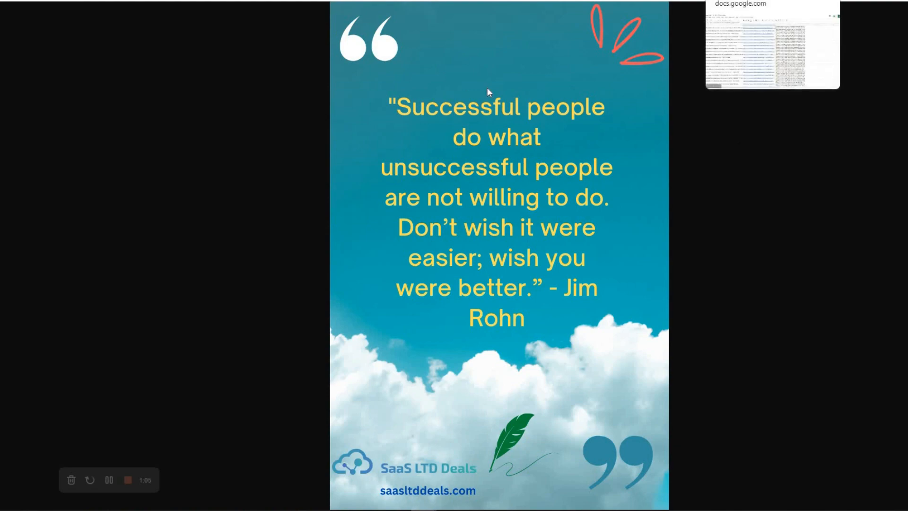
key("ctrl+shift+Tab")
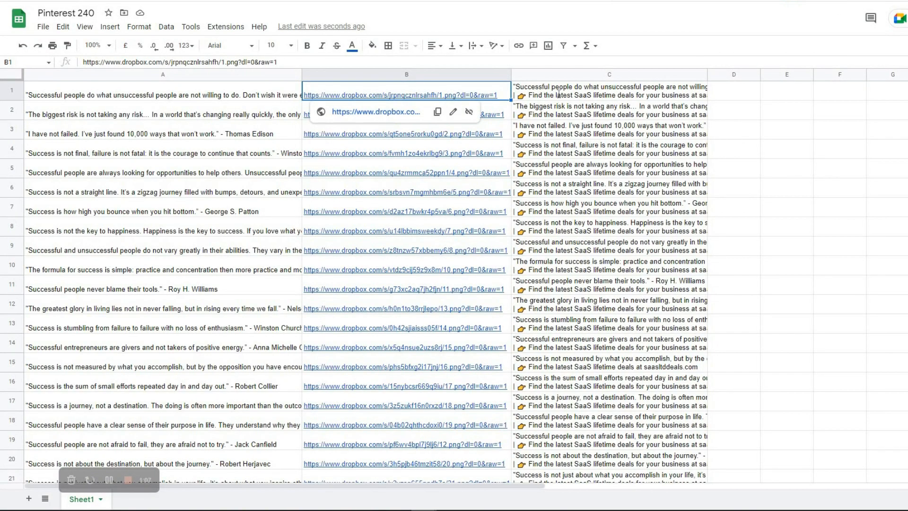
Step: Copy the promotional line "Find the latest SaaS lifetime deals for your business at saasltddeals.com" from C1 into D1
double_click(515, 95)
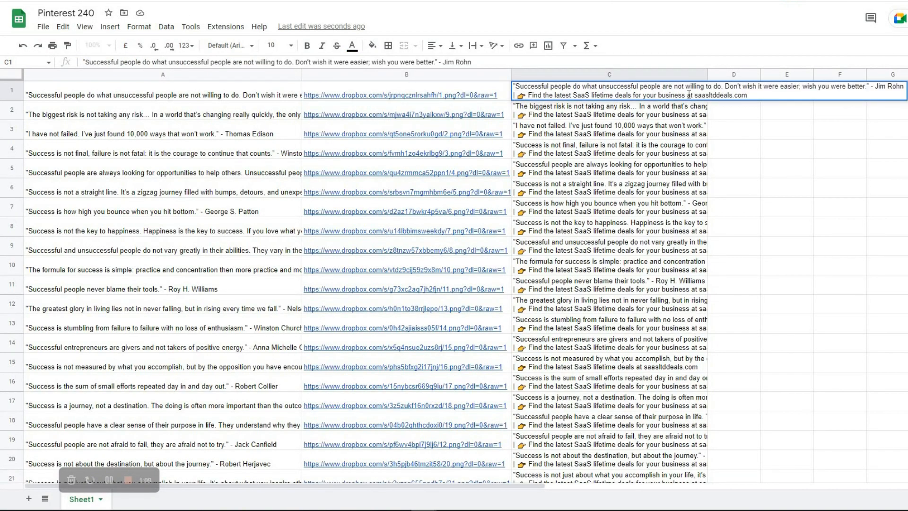
triple_click(796, 95)
key("ctrl+c")
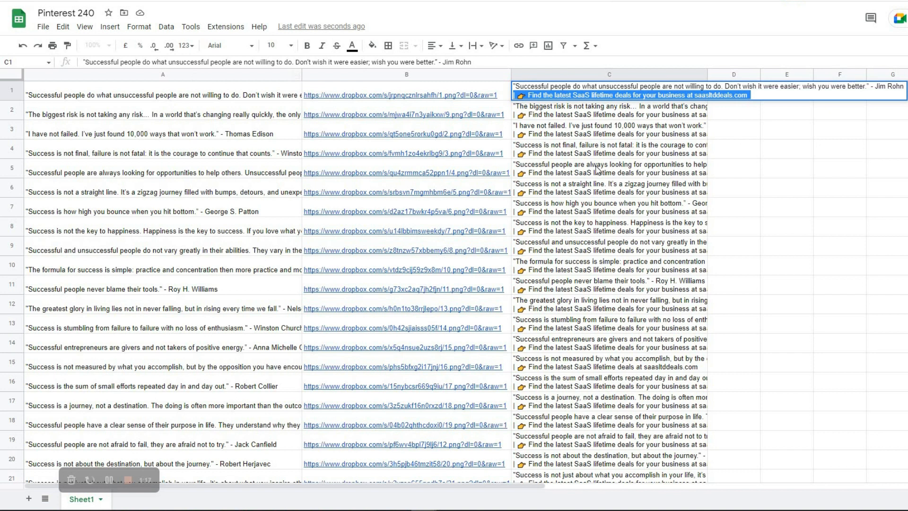
left_click(692, 167)
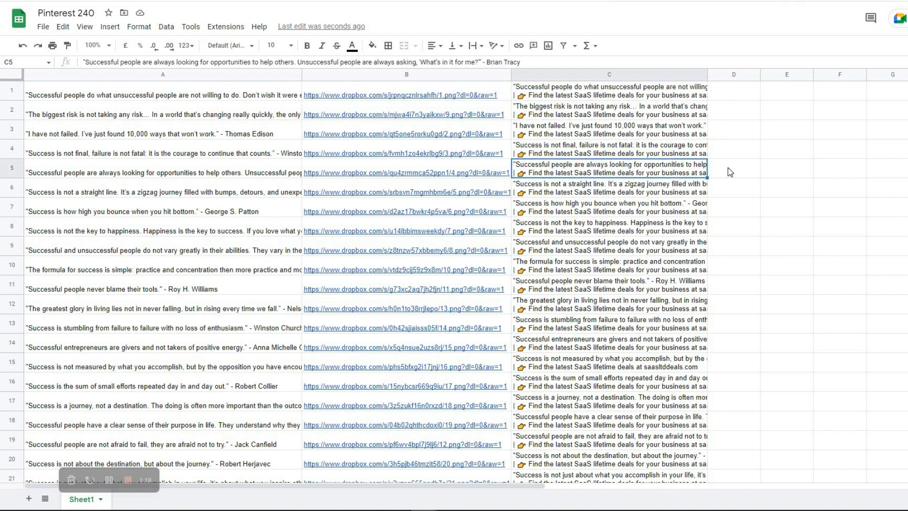
double_click(728, 95)
key("ctrl+v")
left_click(728, 168)
Step: Fill the whole of column D with the promotional text from D1
left_click(727, 83)
key("ctrl+c")
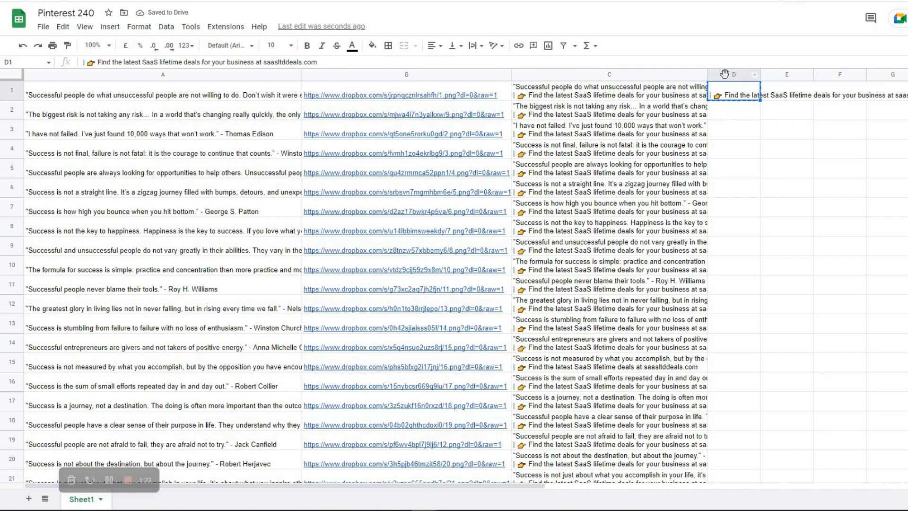
left_click(725, 74)
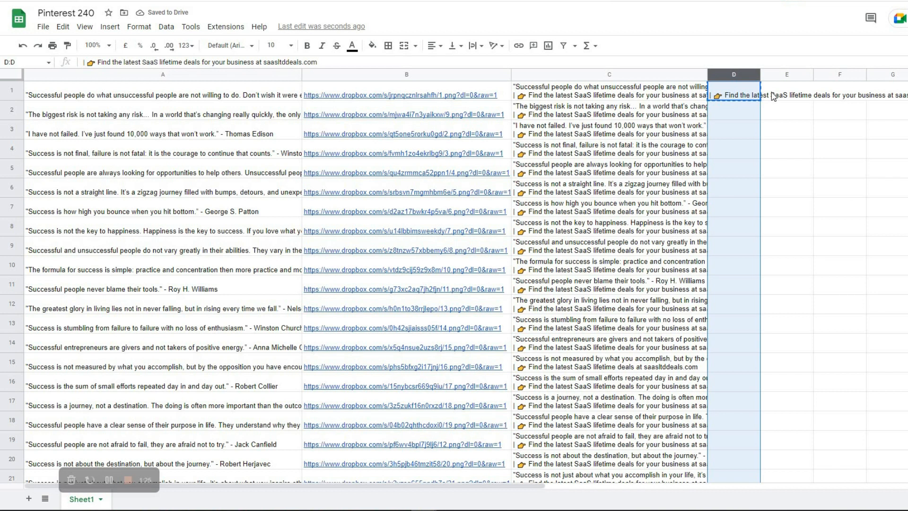
key("ctrl+v")
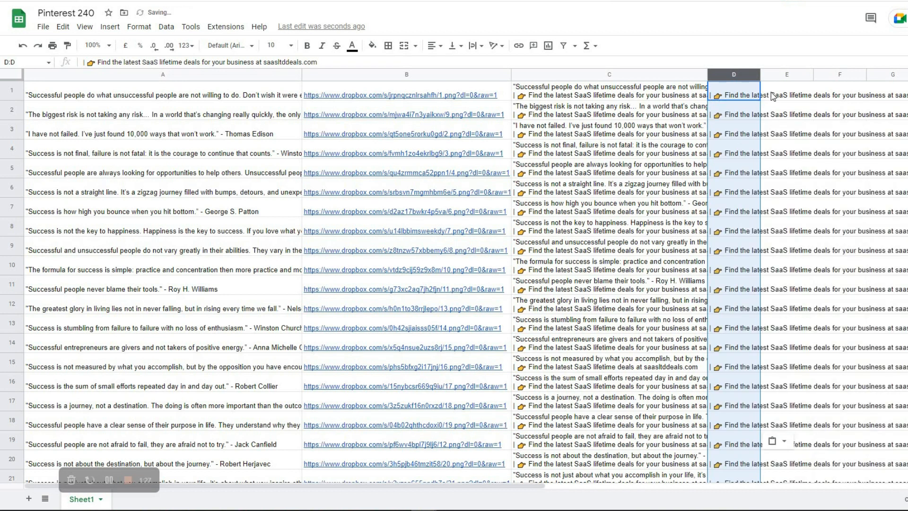
Step: Enter =CONCATENATE(A1," ",D1) in E1 and accept the suggested autofill down column E
double_click(773, 95)
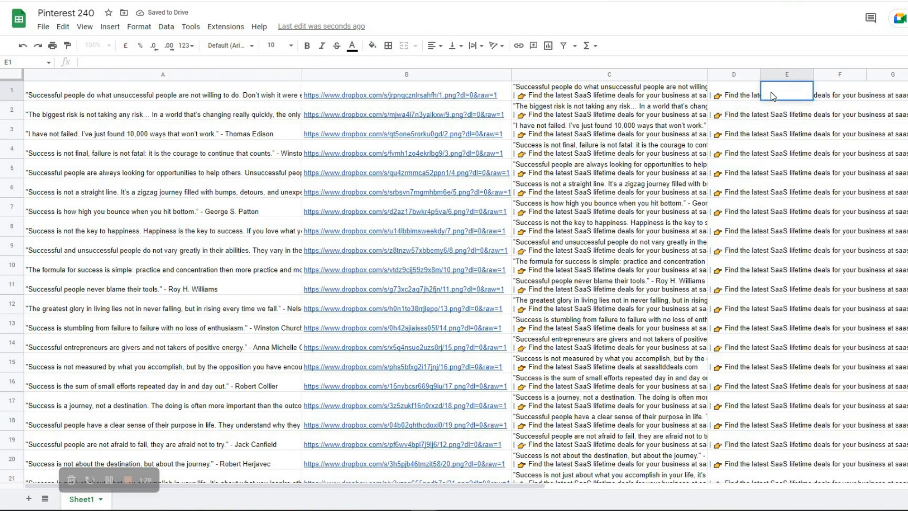
type("=con")
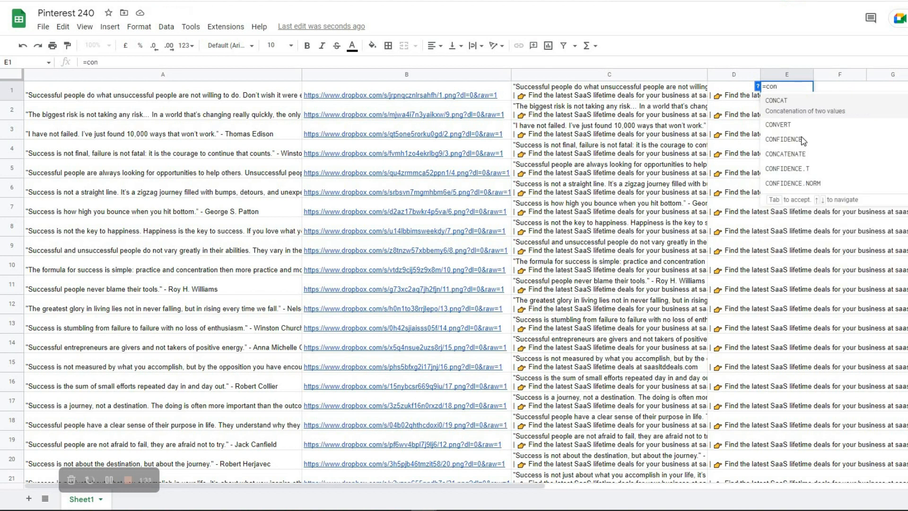
left_click(803, 142)
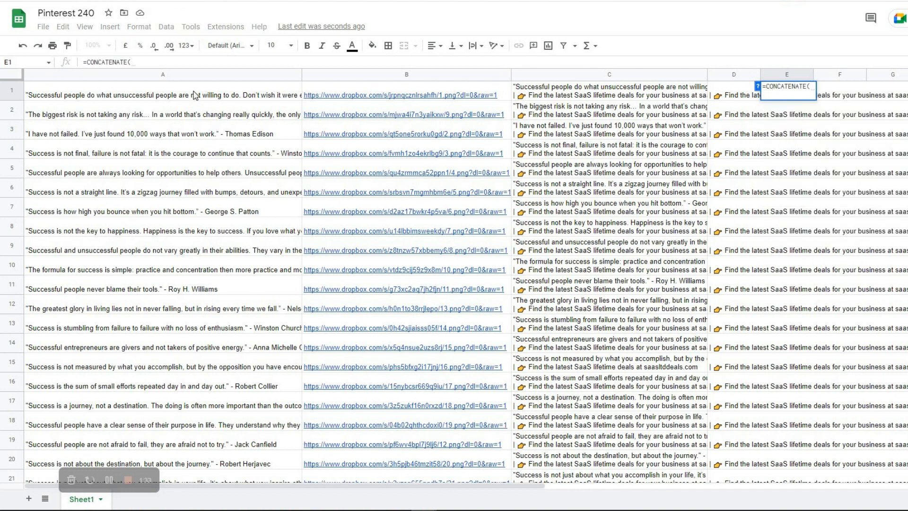
type("A1")
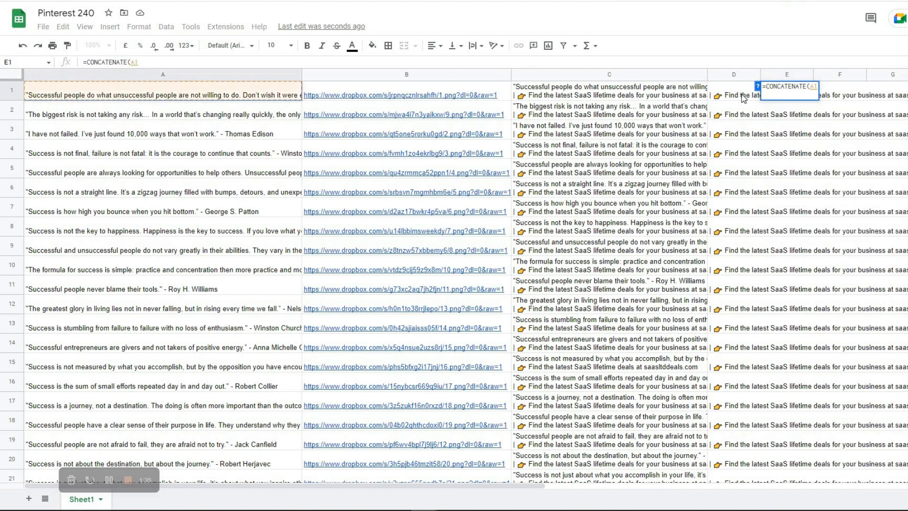
type(", \" \",")
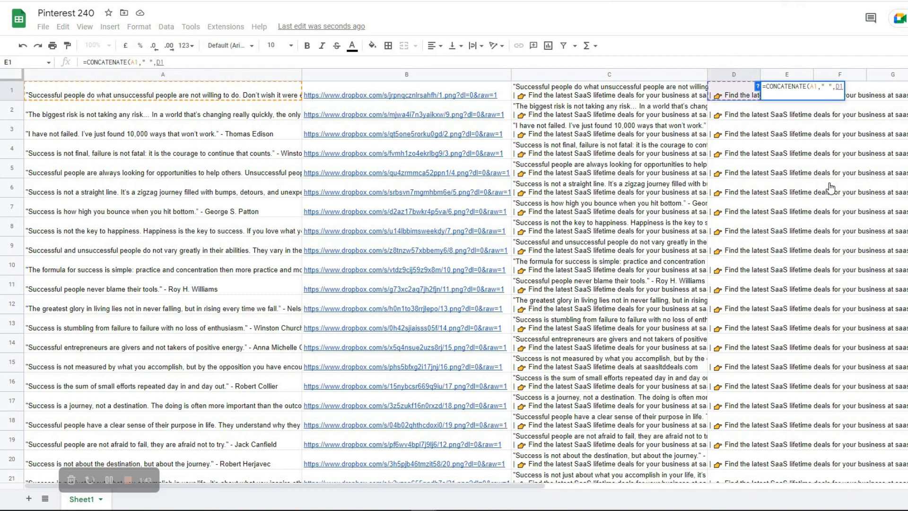
key("Return")
left_click(826, 182)
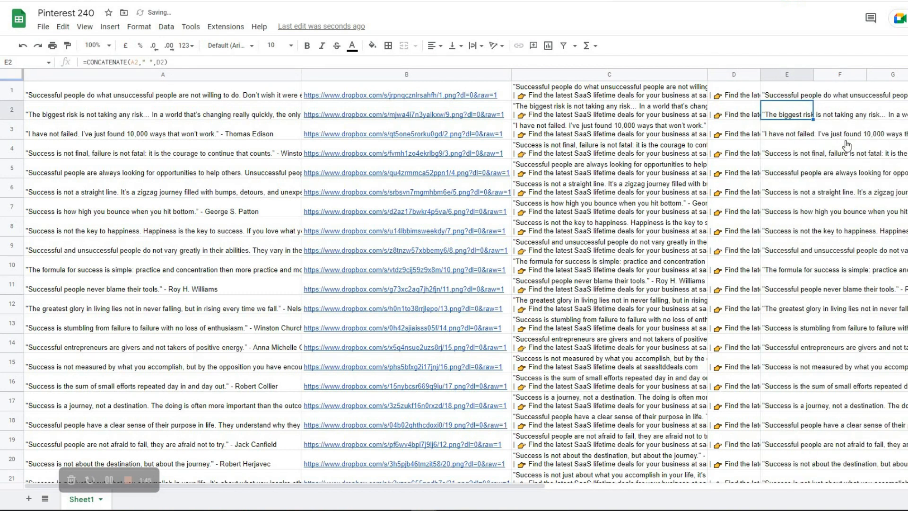
Step: Replace the formulas in column E with their values only, and inspect the combined text in E1
left_click(781, 74)
key("ctrl+c")
right_click(782, 76)
mouse_move(824, 137)
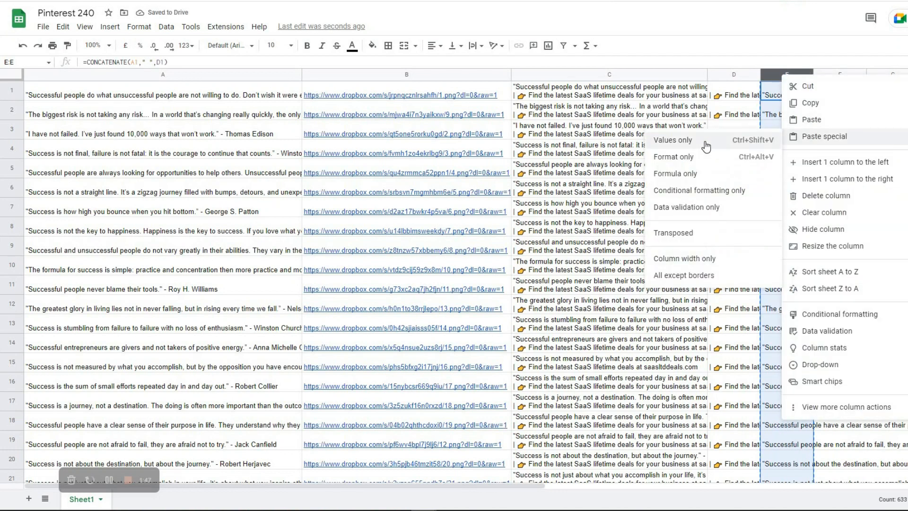
left_click(739, 140)
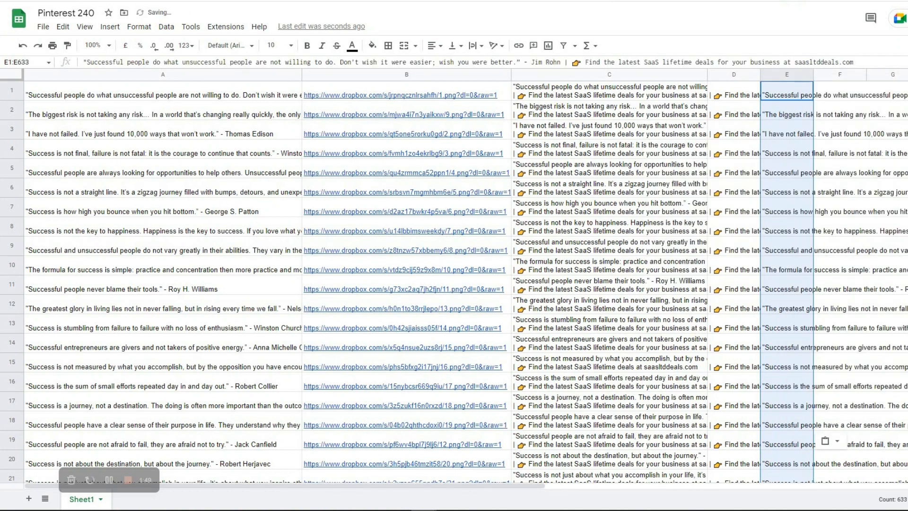
double_click(779, 95)
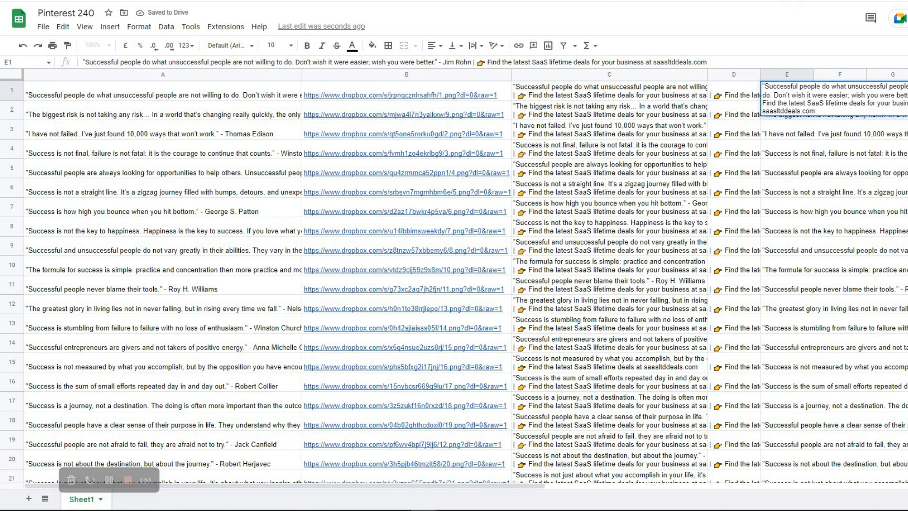
left_click(793, 155)
Step: Delete columns D and E from the sheet
left_click(729, 74)
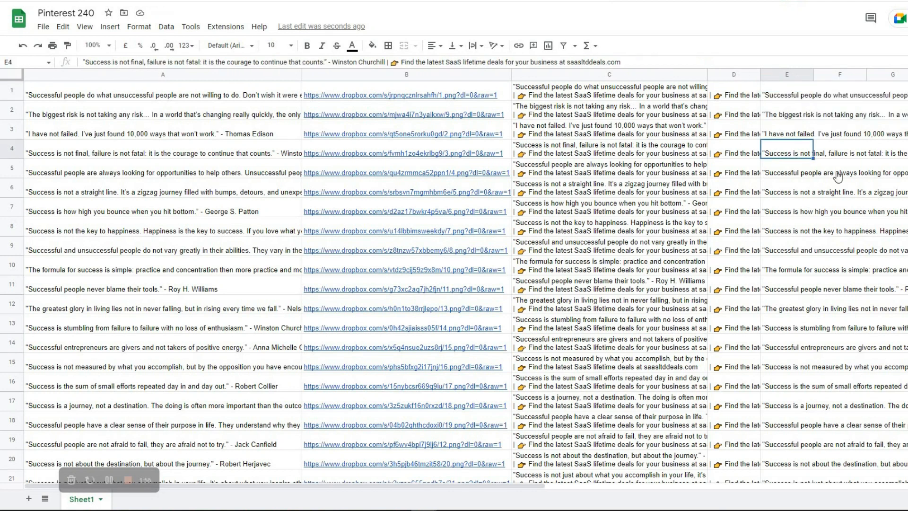
left_click_drag(729, 74, 787, 74)
right_click(798, 74)
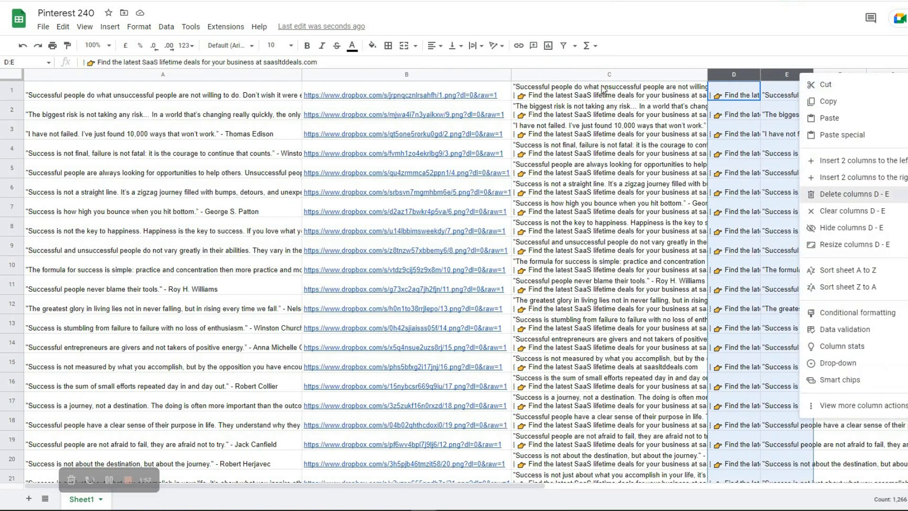
left_click(841, 193)
Step: Replace column A with a copy of the combined quote and promotional text from column C, and delete column C
left_click(575, 75)
key("ctrl+c")
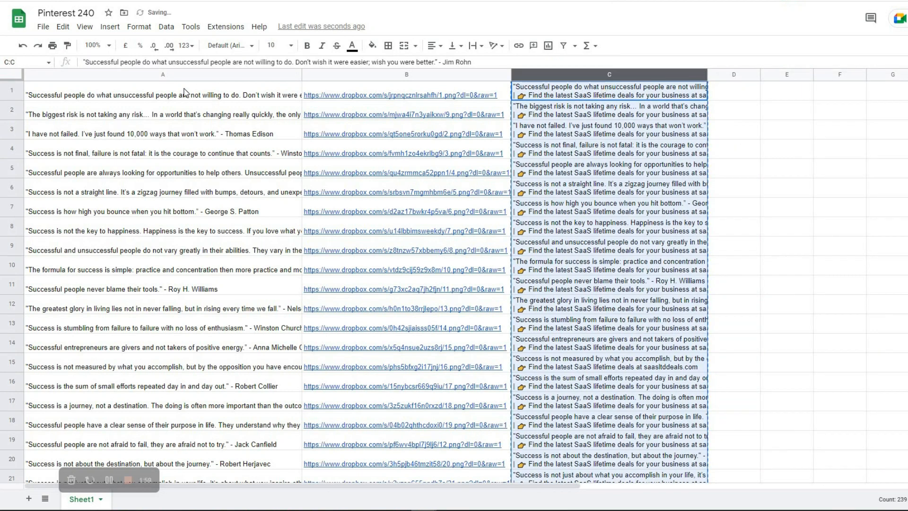
key("ctrl+Home")
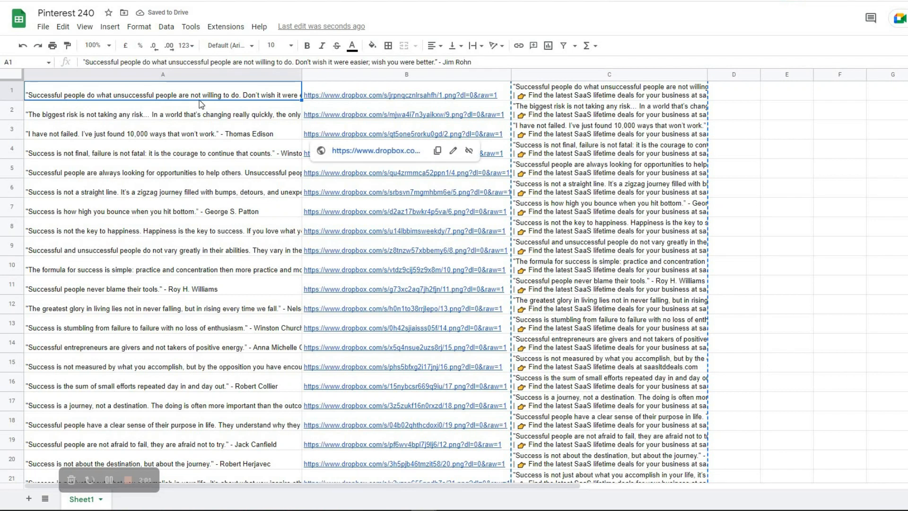
key("ctrl+v")
left_click(500, 75)
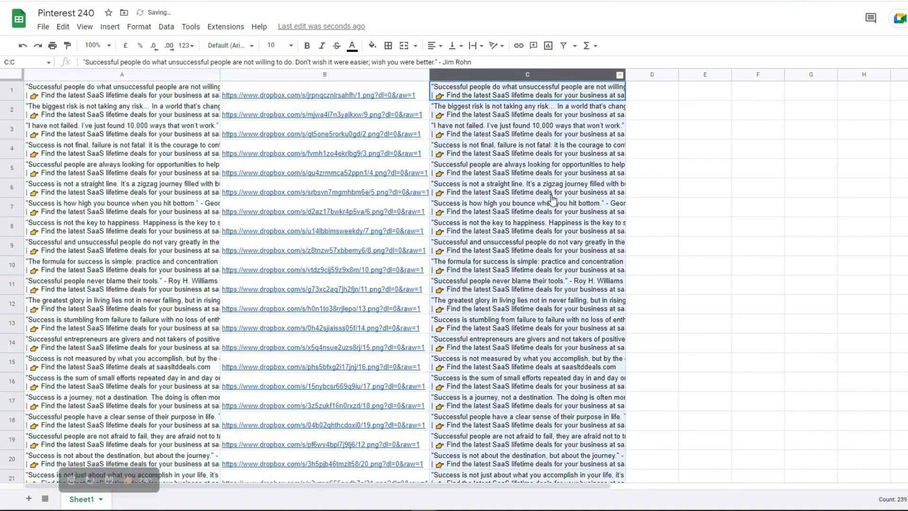
right_click(499, 76)
left_click(543, 196)
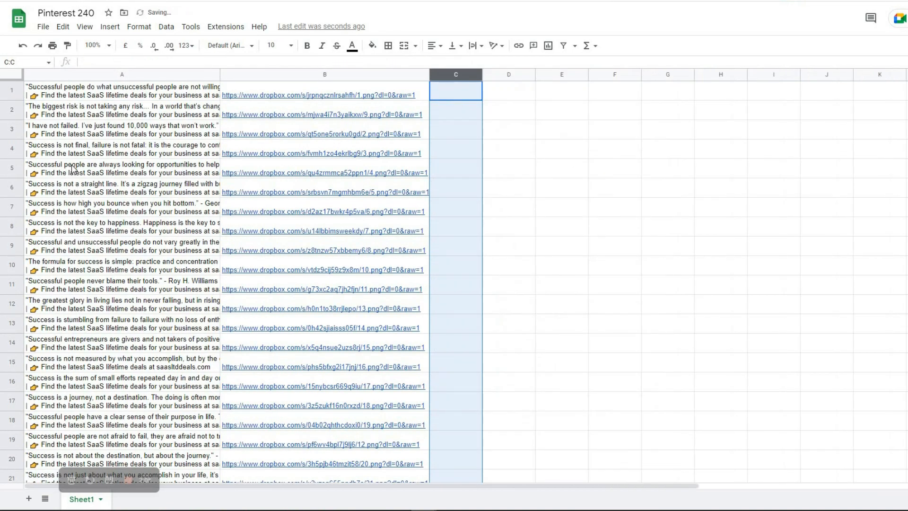
Step: Insert a row above the first row and enter the headers "caption" in A1 and "media" in B1
right_click(1, 86)
left_click(52, 170)
double_click(90, 86)
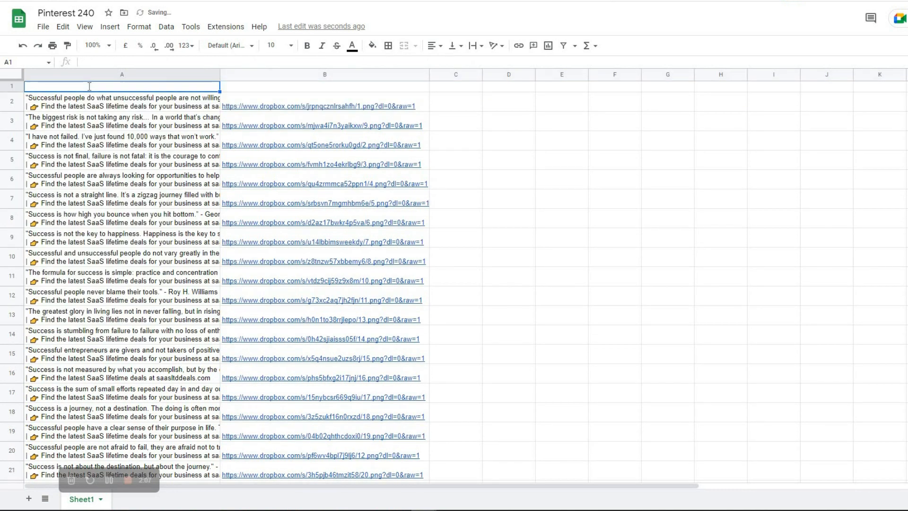
type("caption")
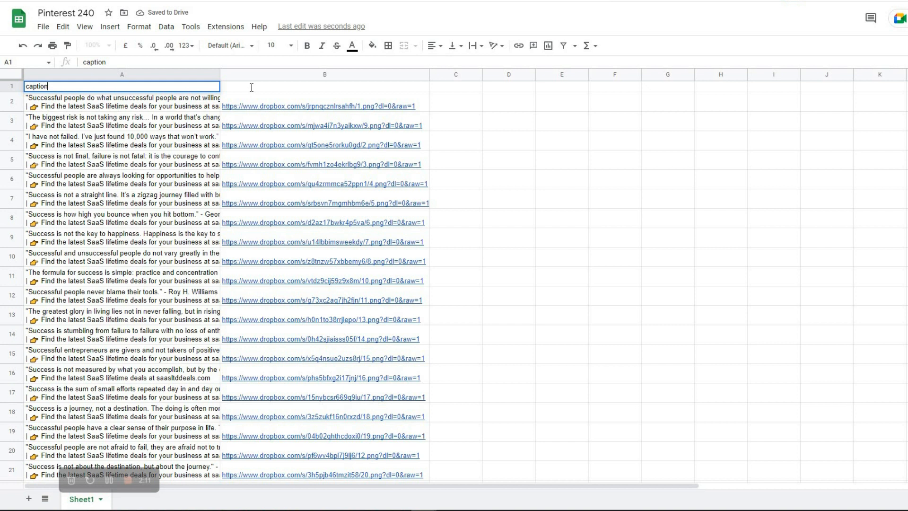
double_click(251, 87)
type("media")
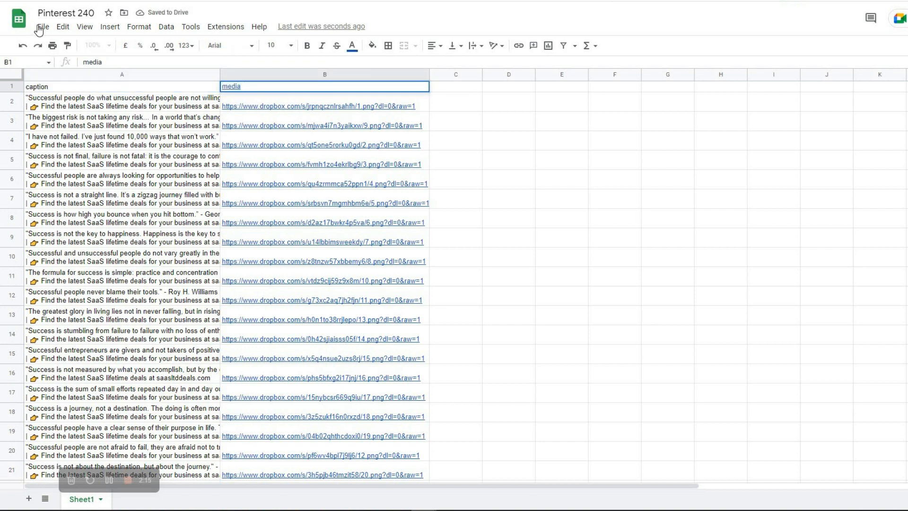
Step: Show the sheet's available download formats, and switch to Nuelink to close the Pinterest collection's Bulk Import (CSV) dialog
left_click(39, 28)
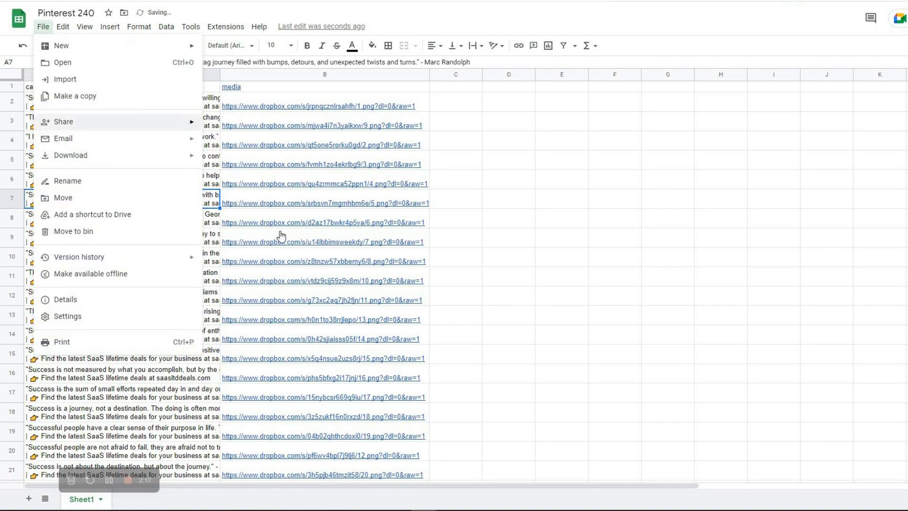
mouse_move(71, 155)
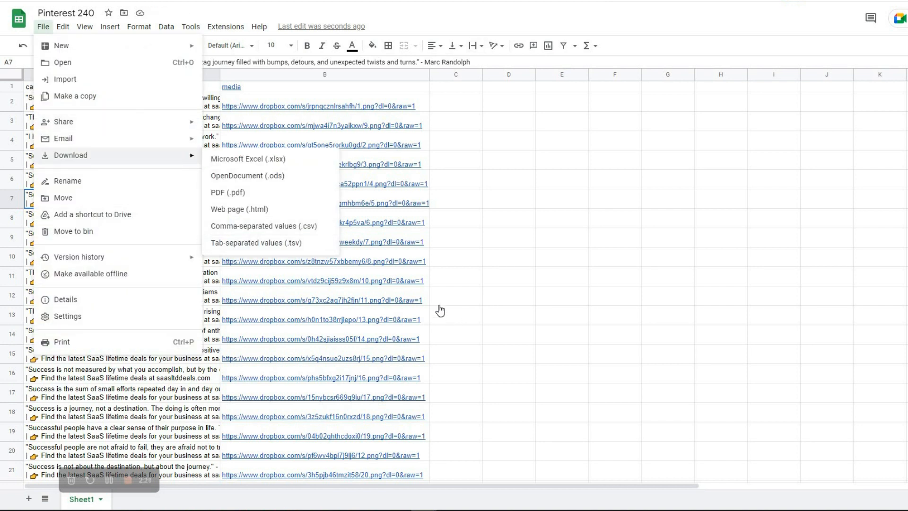
key("ctrl+Tab")
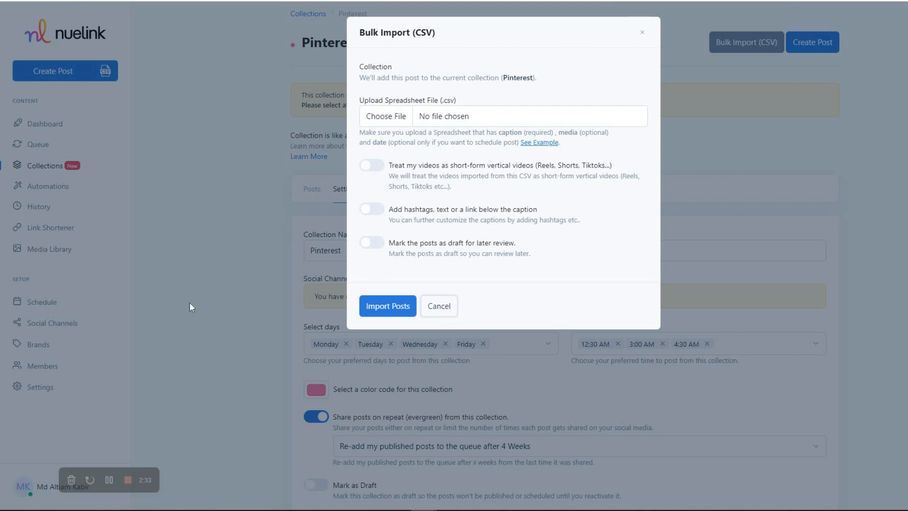
left_click(257, 168)
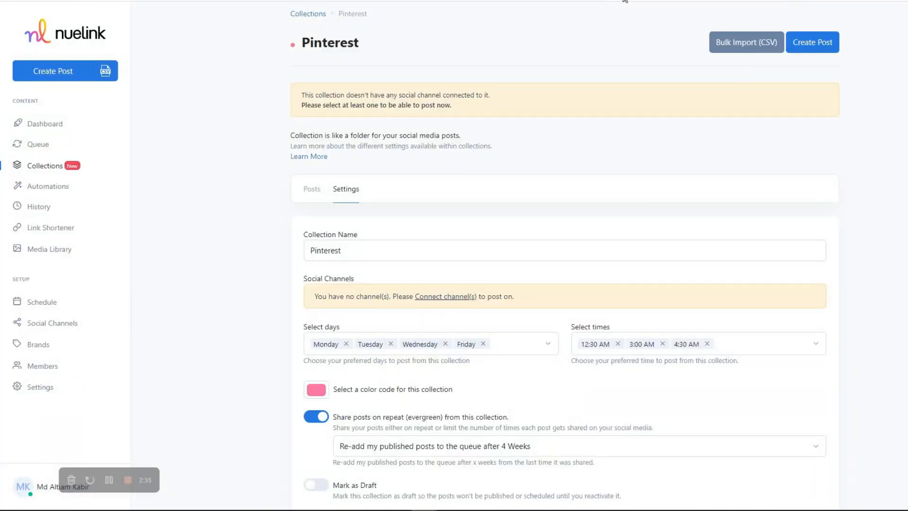